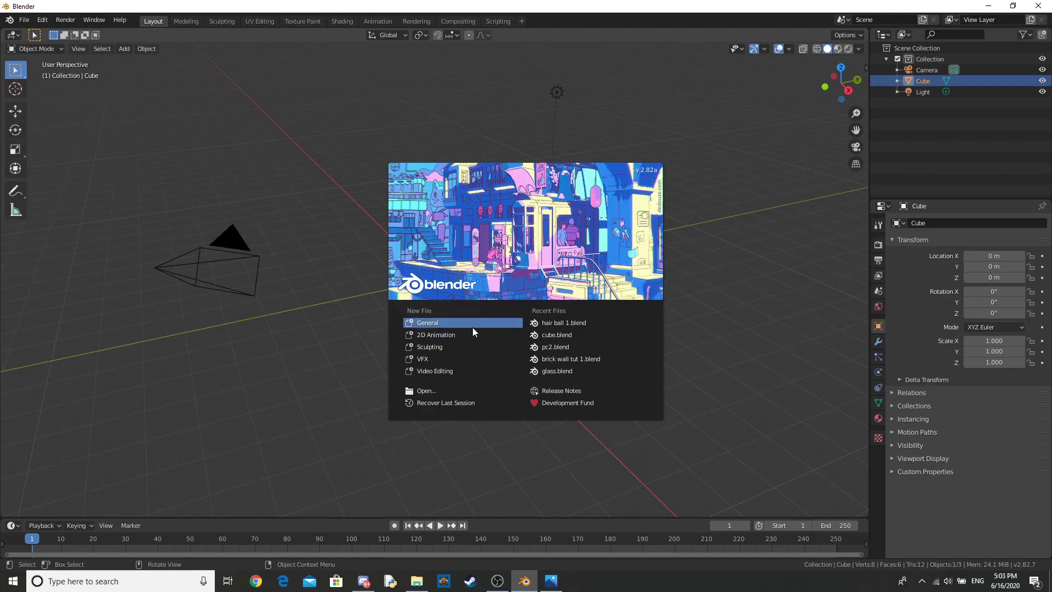
Start a new General file and delete all of its default objects.
click(432, 324)
middle_drag(432, 323, 551, 318)
key(a)
key(x)
click(536, 307)
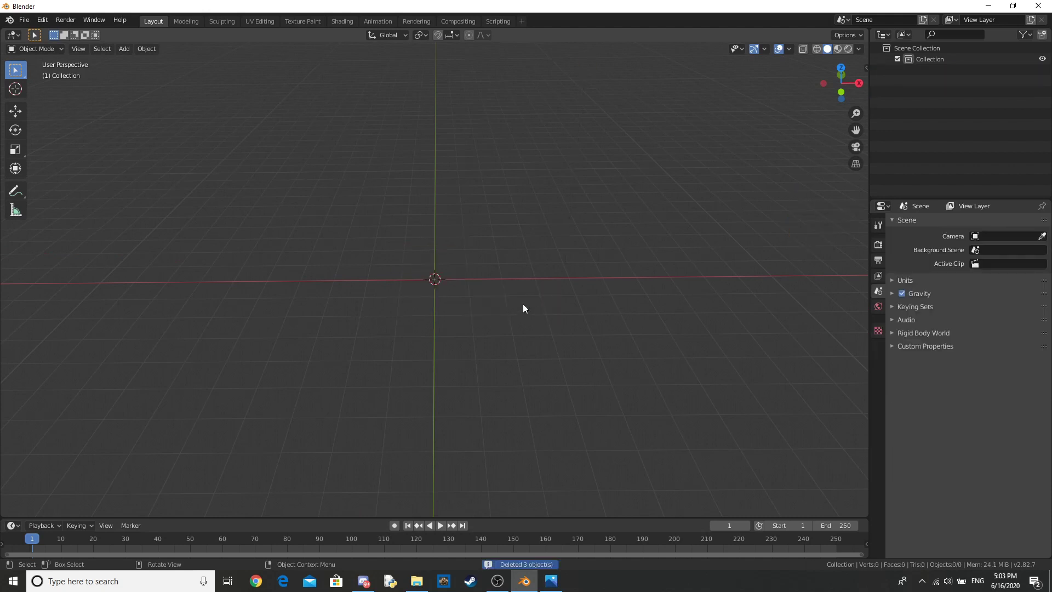
Add a UV sphere at the centre of the empty scene.
key(shift+a)
mouse_move(427, 275)
click(494, 308)
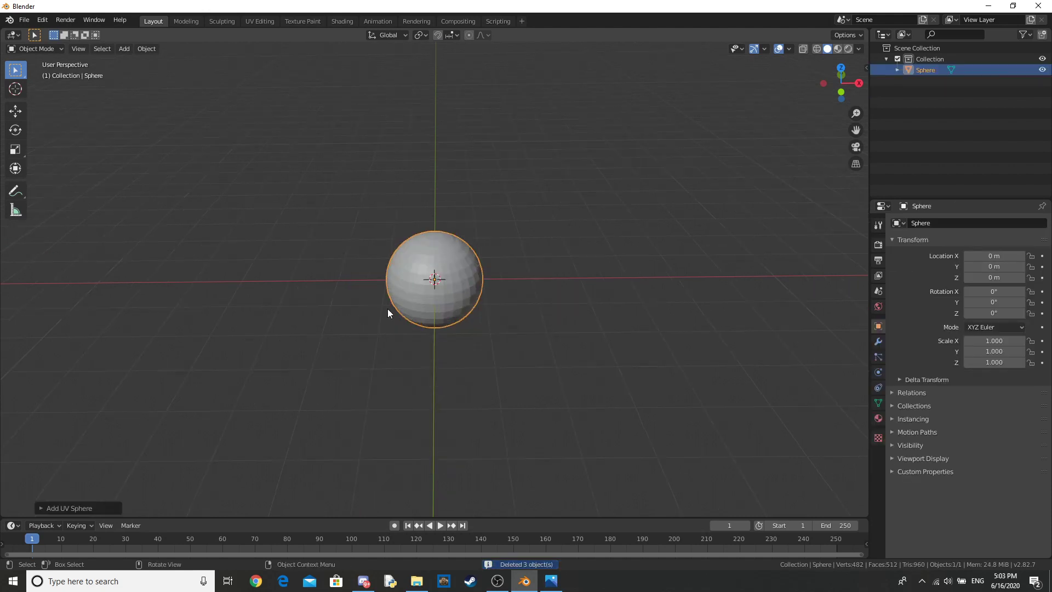
Add a Subdivision Surface modifier to the sphere with render and viewport subdivisions both set to 3.
scroll(387, 308, up, 3)
middle_drag(387, 308, 482, 270)
click(876, 341)
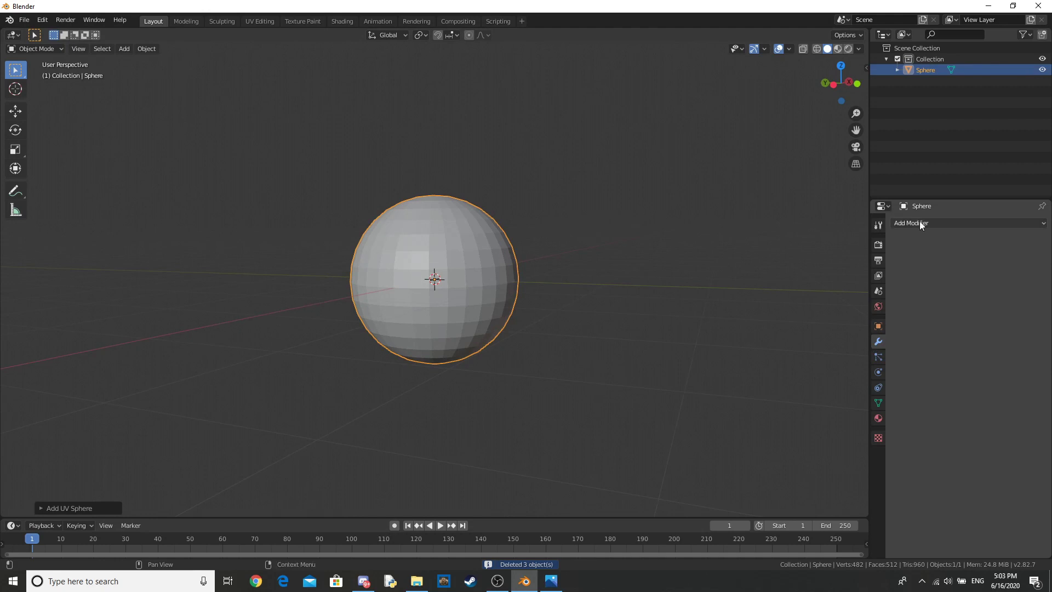
click(919, 222)
click(827, 404)
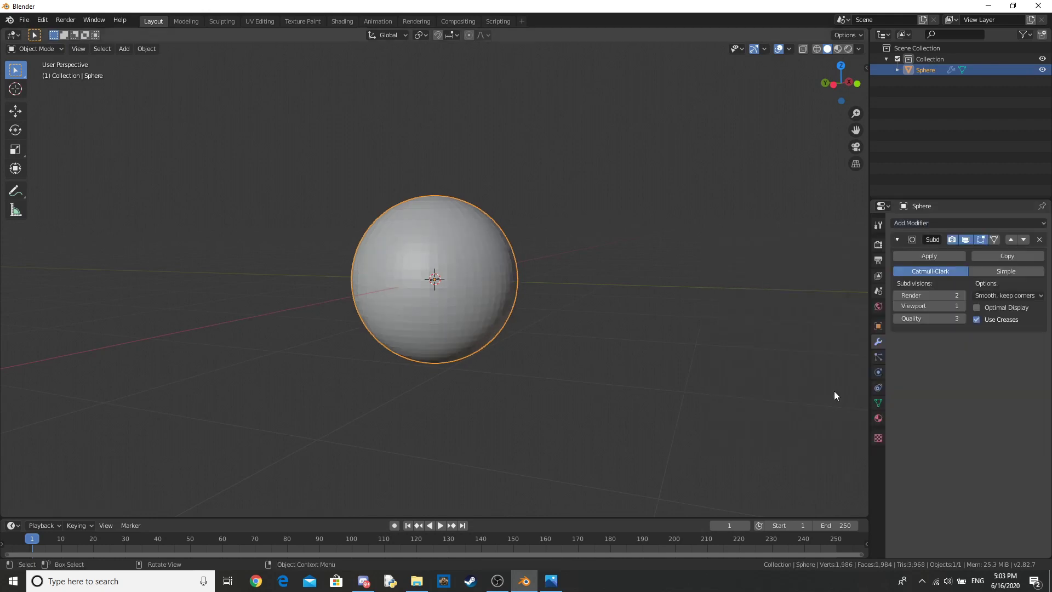
click(963, 296)
click(964, 307)
click(964, 306)
Add a particle system to the sphere and make it the Hair type.
middle_drag(498, 283, 873, 295)
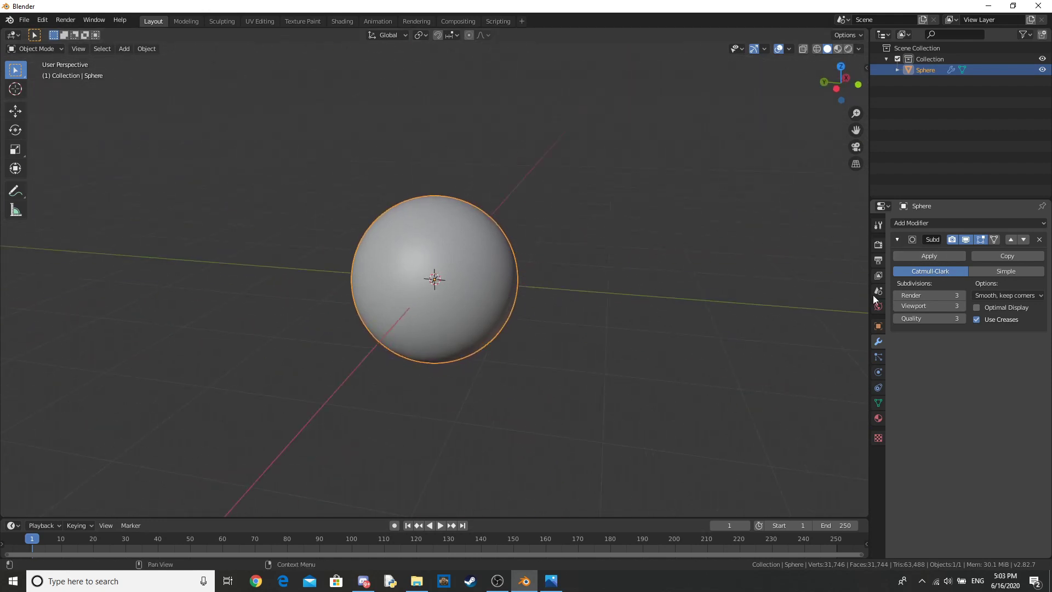
click(877, 357)
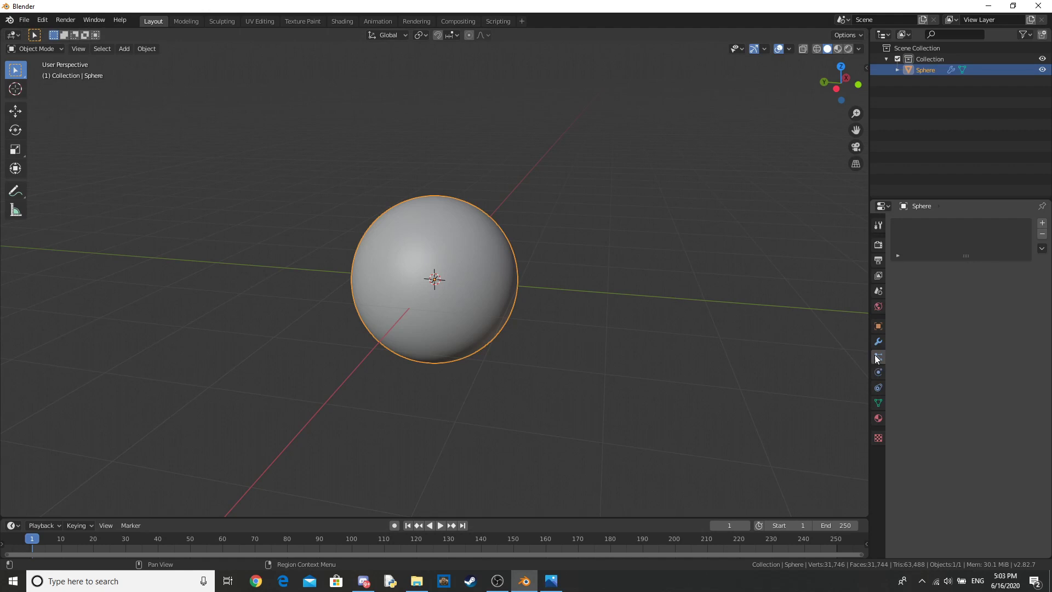
click(1043, 223)
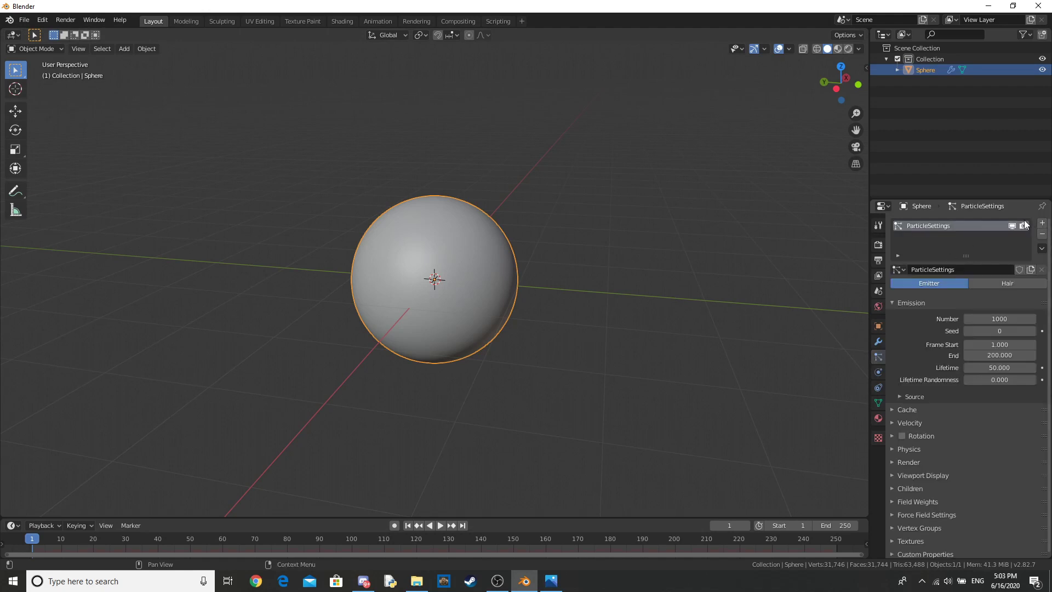
click(996, 285)
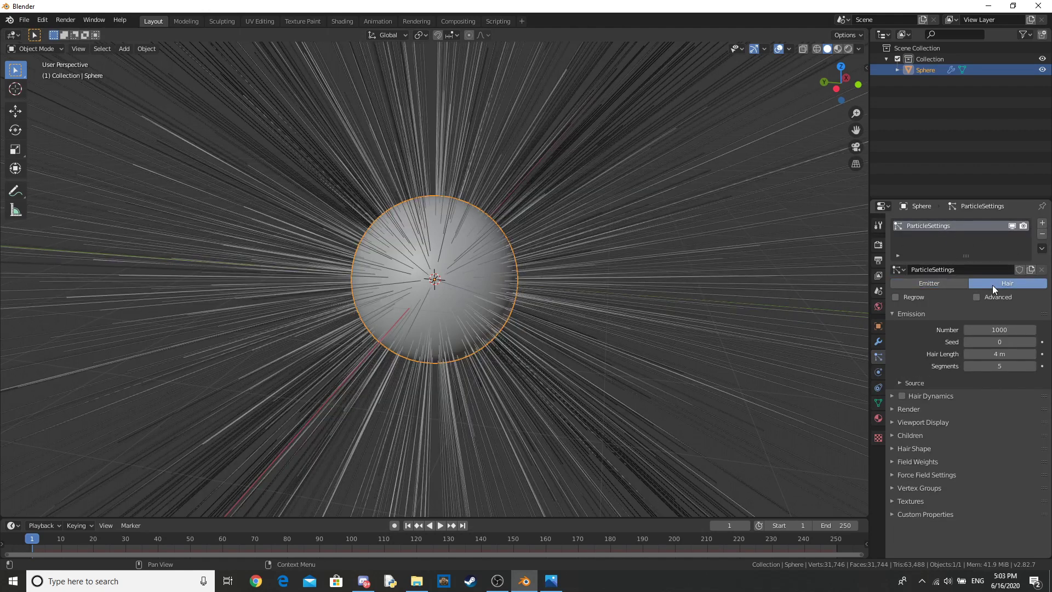
Shorten the hair length to 0.43 m.
scroll(551, 281, down, 5)
middle_drag(550, 285, 609, 294)
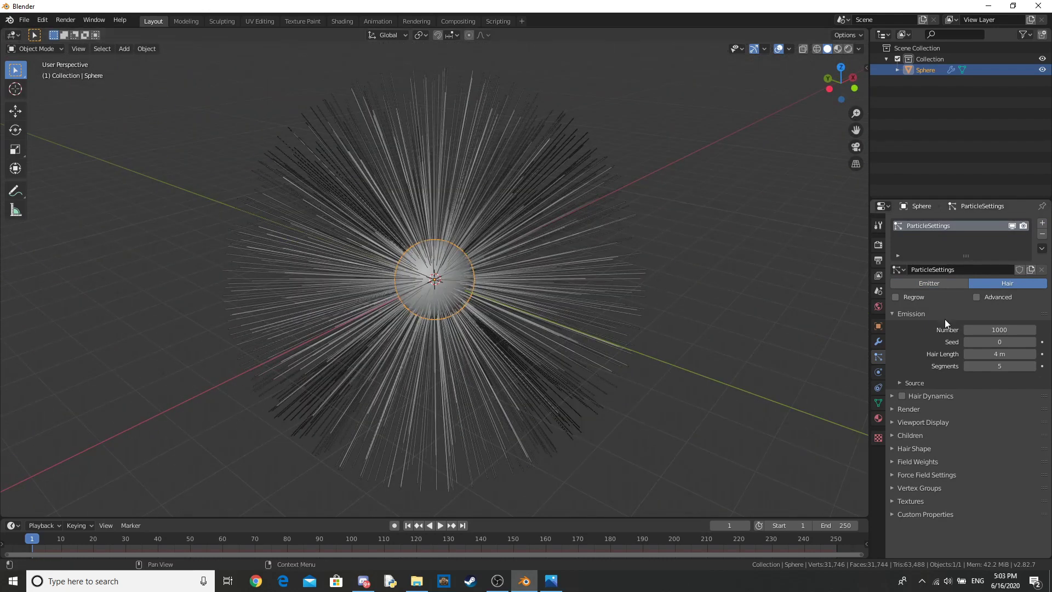
drag(1003, 355, 935, 355)
scroll(580, 258, up, 6)
middle_drag(580, 258, 584, 230)
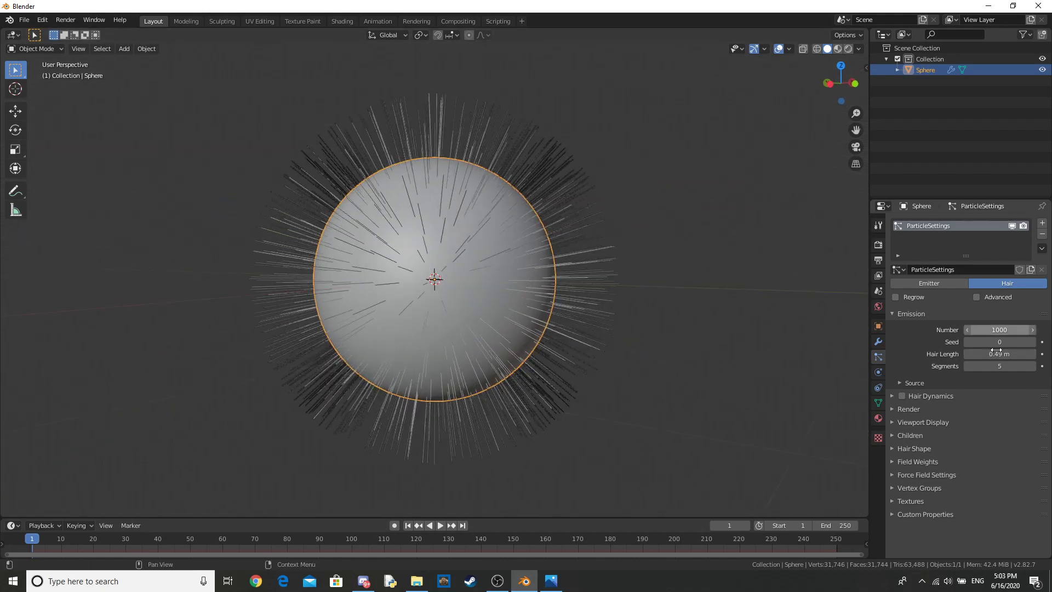
drag(1001, 354, 987, 354)
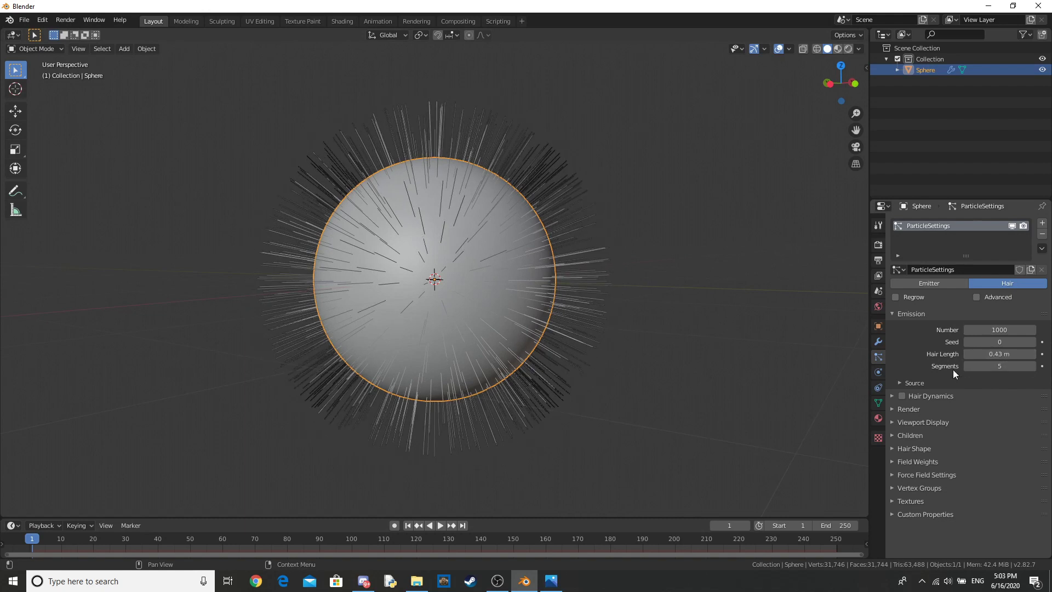
Enable the advanced hair options and particle rotation, with rotation Randomize set to 0.619.
click(977, 297)
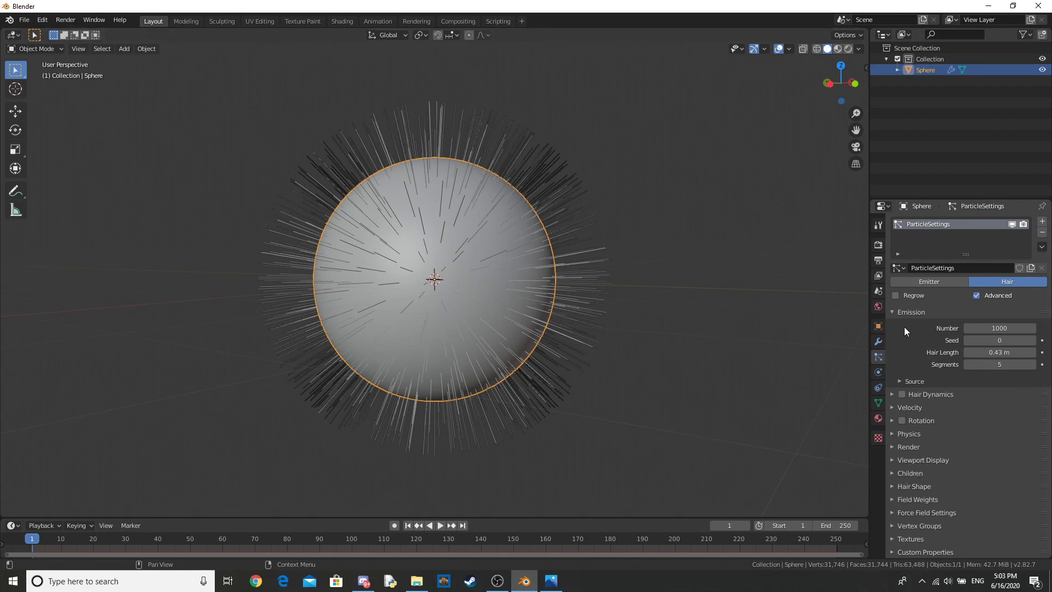
click(903, 475)
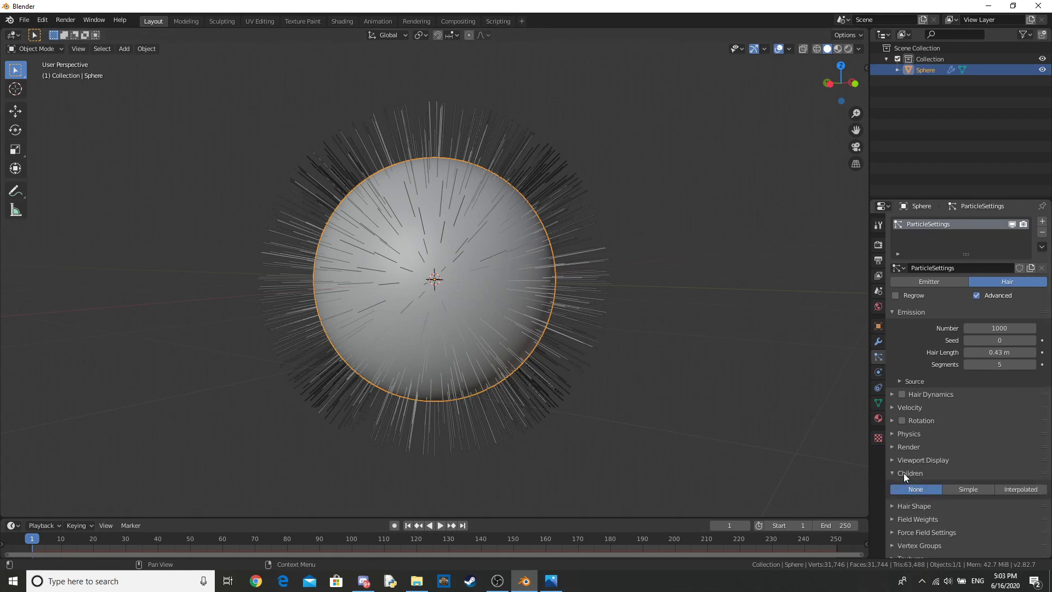
click(902, 421)
click(893, 421)
drag(1003, 449, 1020, 449)
Generate Interpolated children for the hair and set their display amount to 21.
scroll(948, 431, down, 4)
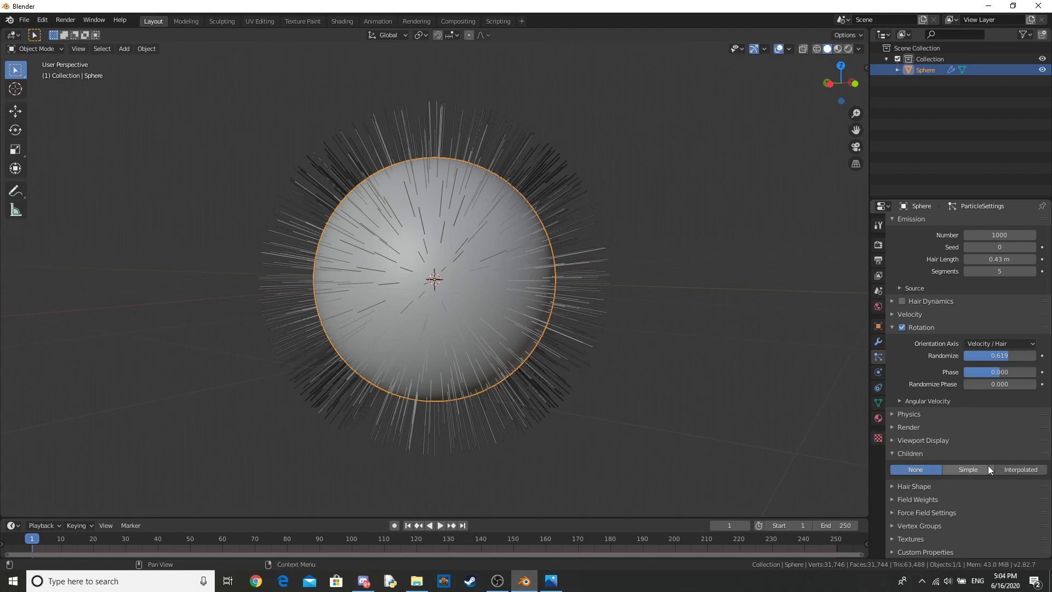
click(1011, 469)
scroll(630, 269, down, 2)
middle_drag(635, 263, 655, 295)
scroll(569, 199, up, 7)
scroll(647, 317, down, 5)
click(647, 316)
scroll(650, 312, down, 2)
drag(991, 483, 1025, 483)
scroll(566, 329, down, 2)
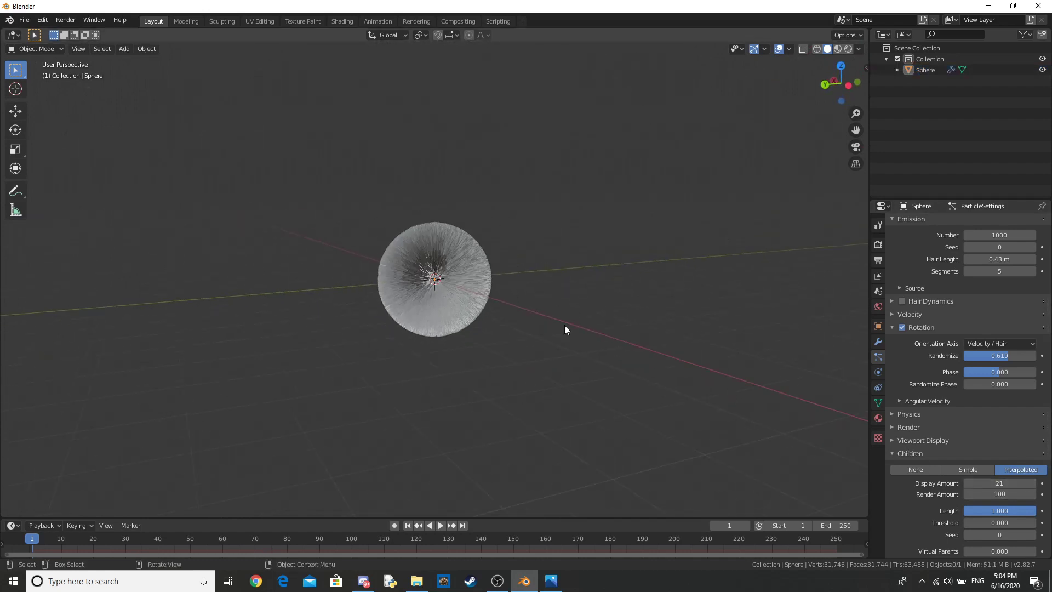
middle_drag(564, 329, 642, 301)
scroll(642, 301, up, 5)
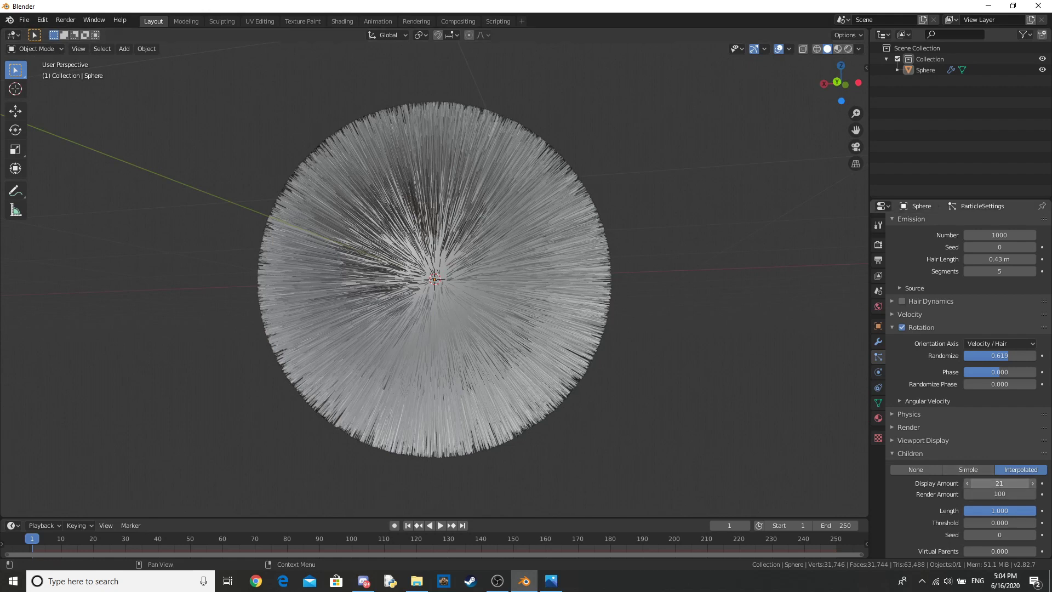
Reduce the display amount of the hair children to 0.
drag(999, 483, 932, 483)
scroll(752, 372, down, 5)
middle_drag(755, 356, 696, 373)
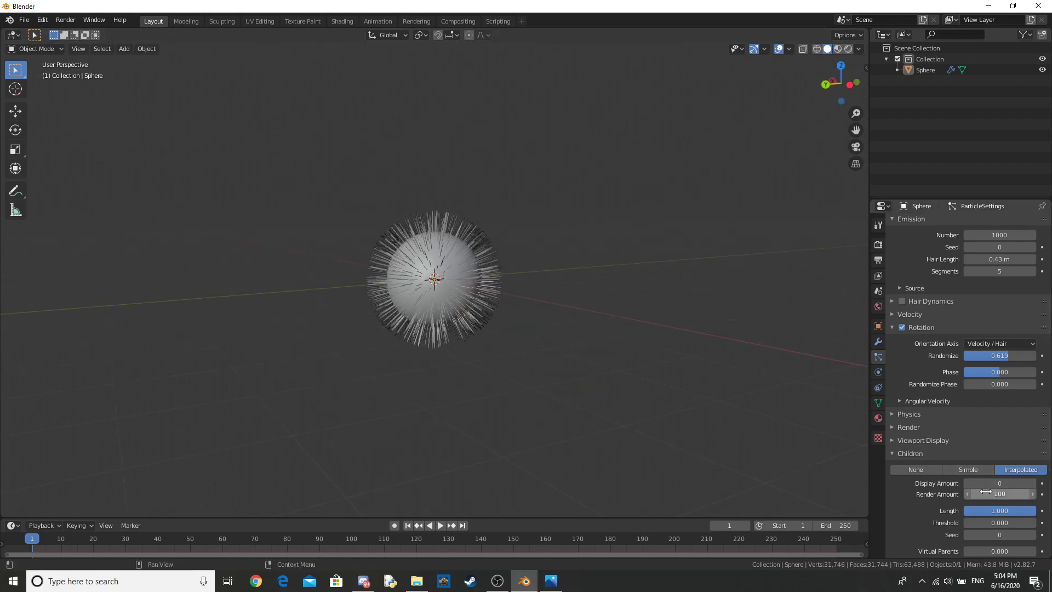
Raise the display amount of the hair children to 38.
mouse_move(986, 482)
mouse_down()
mouse_move(1014, 483)
mouse_move(1002, 482)
mouse_up()
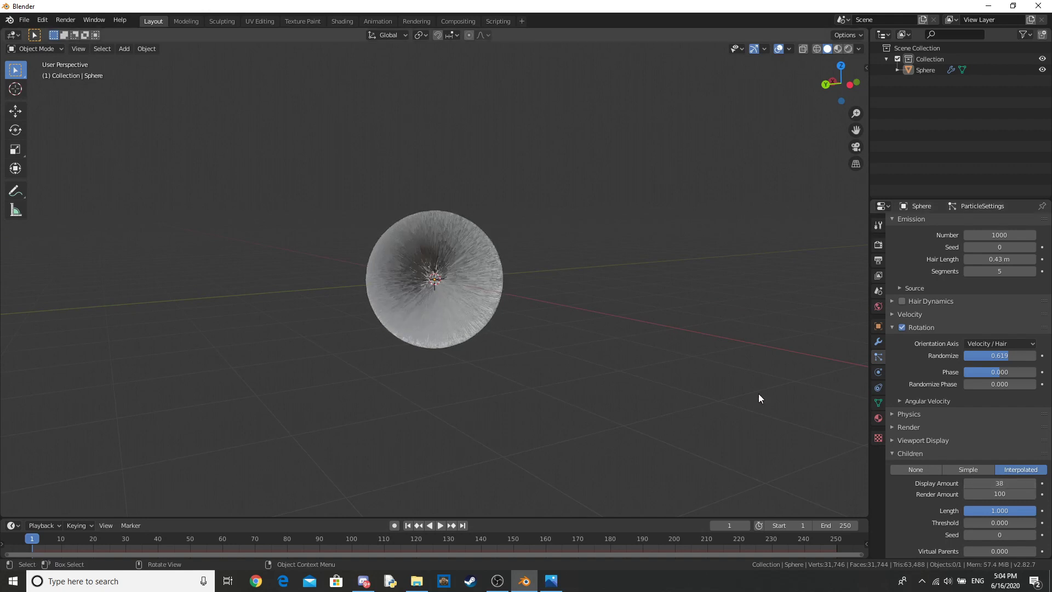
middle_drag(758, 394, 650, 353)
scroll(650, 353, up, 3)
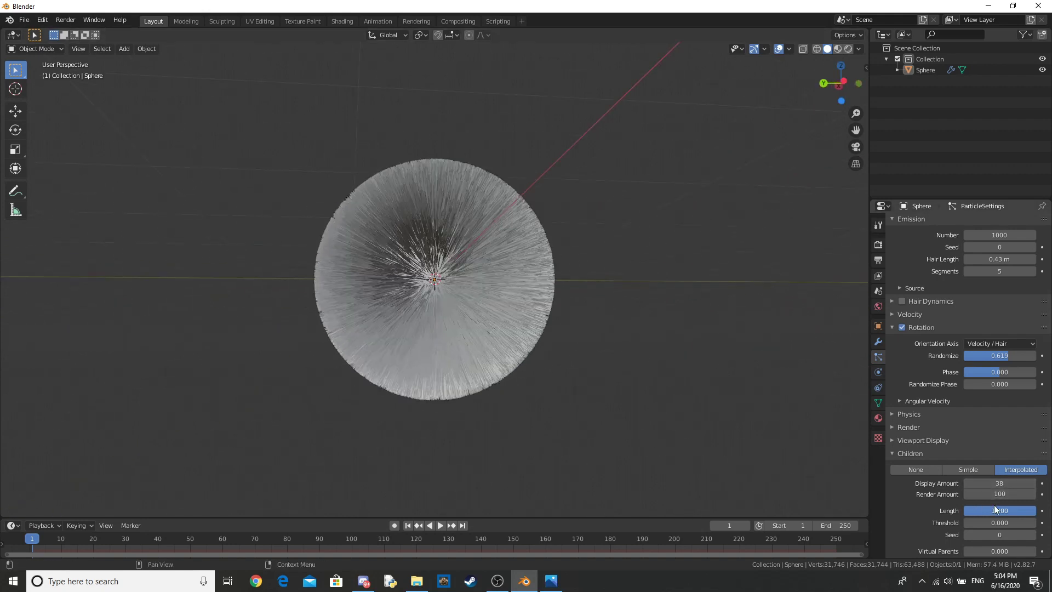
Clump the child hairs with a Clump value of 0.299 and a Shape of -0.298.
scroll(927, 498, down, 3)
click(914, 525)
scroll(919, 499, down, 3)
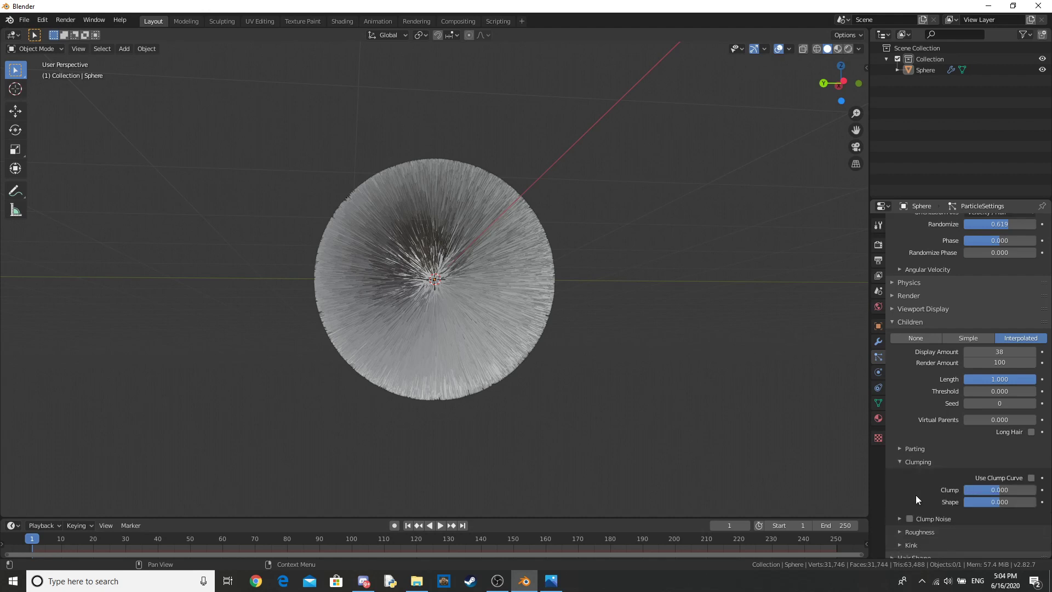
scroll(919, 500, down, 1)
mouse_move(1000, 467)
mouse_down()
mouse_move(1036, 468)
mouse_move(983, 467)
mouse_move(1010, 468)
mouse_up()
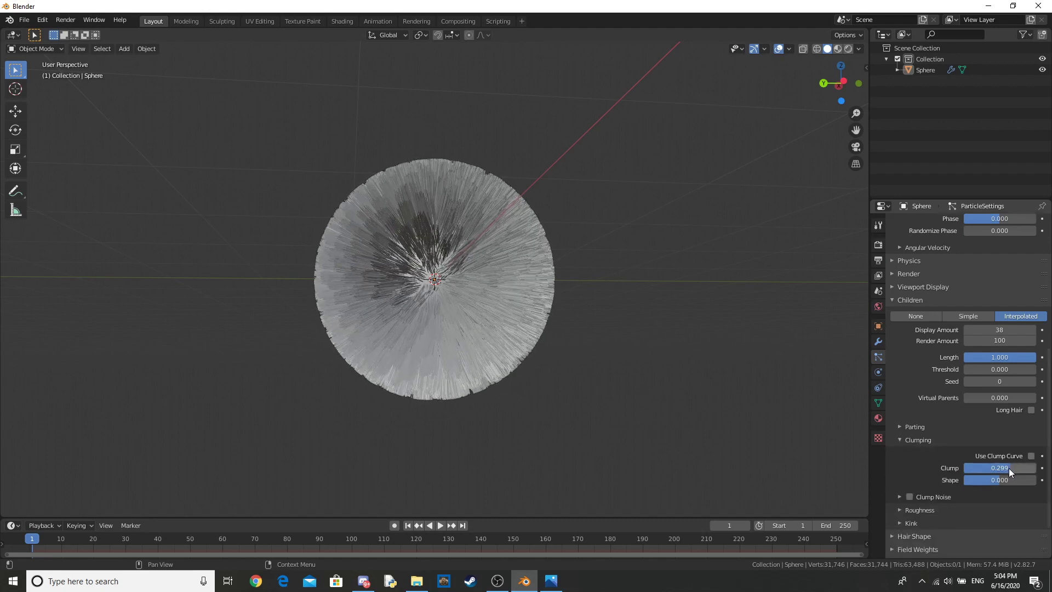
middle_drag(481, 364, 585, 408)
scroll(585, 408, up, 2)
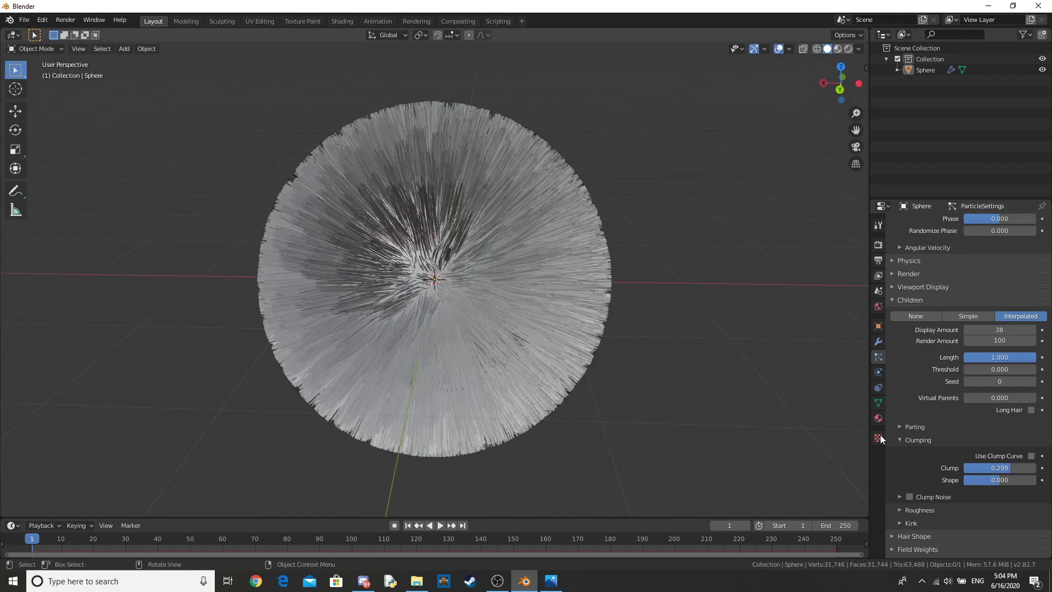
mouse_move(1000, 479)
mouse_down()
mouse_move(974, 479)
mouse_move(1034, 480)
mouse_move(990, 479)
mouse_up()
middle_drag(732, 388, 747, 350)
scroll(747, 350, down, 3)
scroll(694, 360, up, 1)
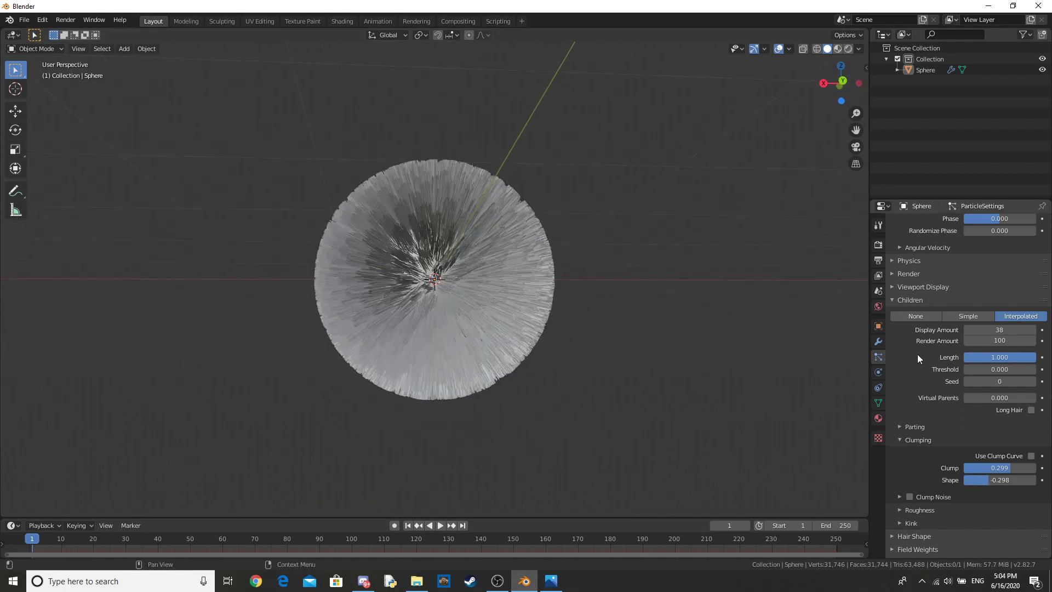
Set the rotation's Randomize Phase to 0.910 and the child hairs' Uniform roughness to 0.218.
scroll(927, 353, up, 2)
drag(996, 275, 999, 274)
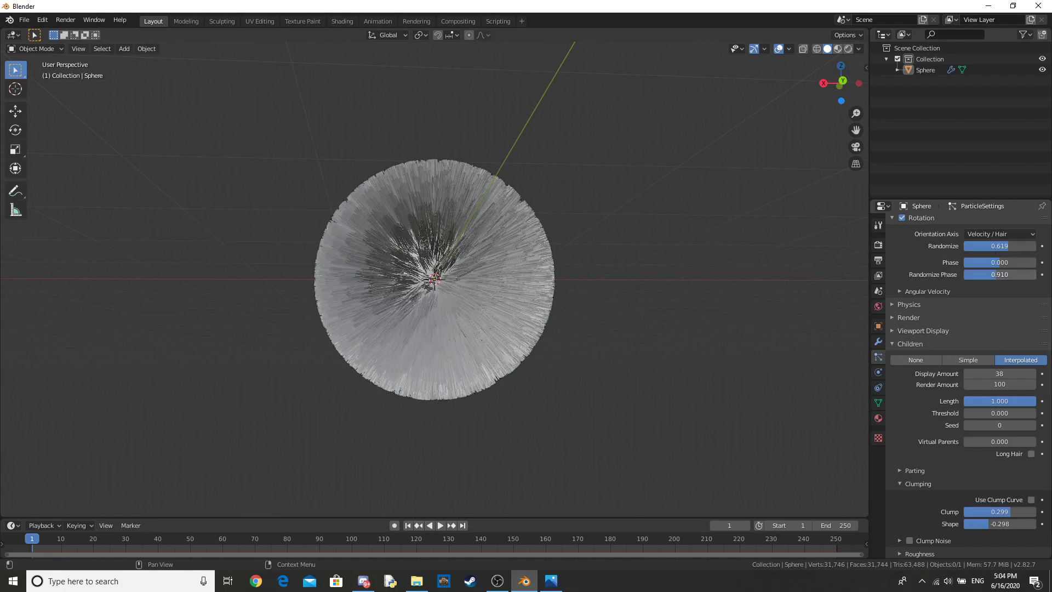
scroll(955, 430, down, 4)
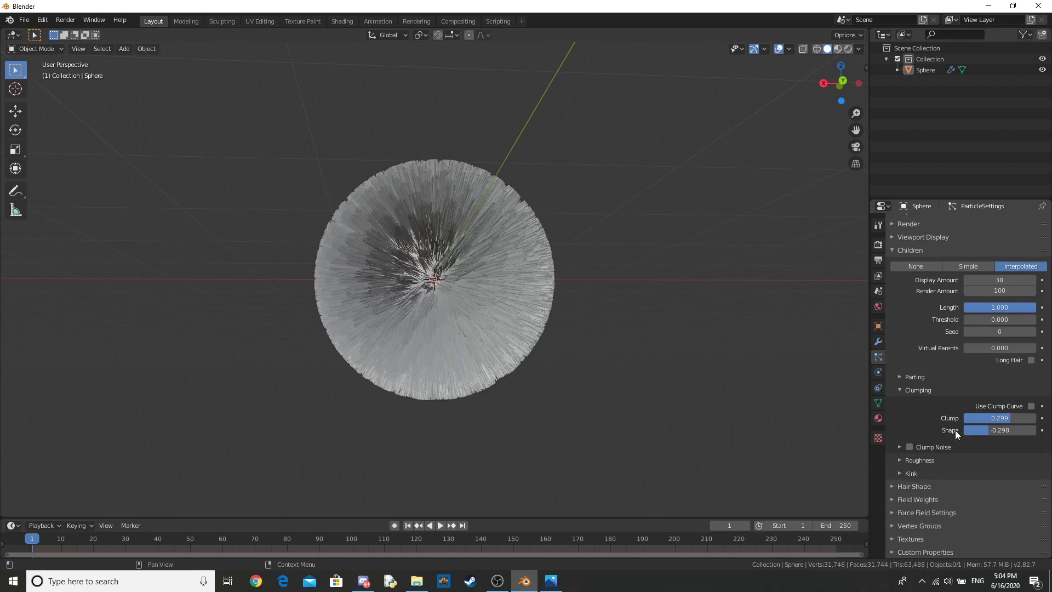
click(912, 460)
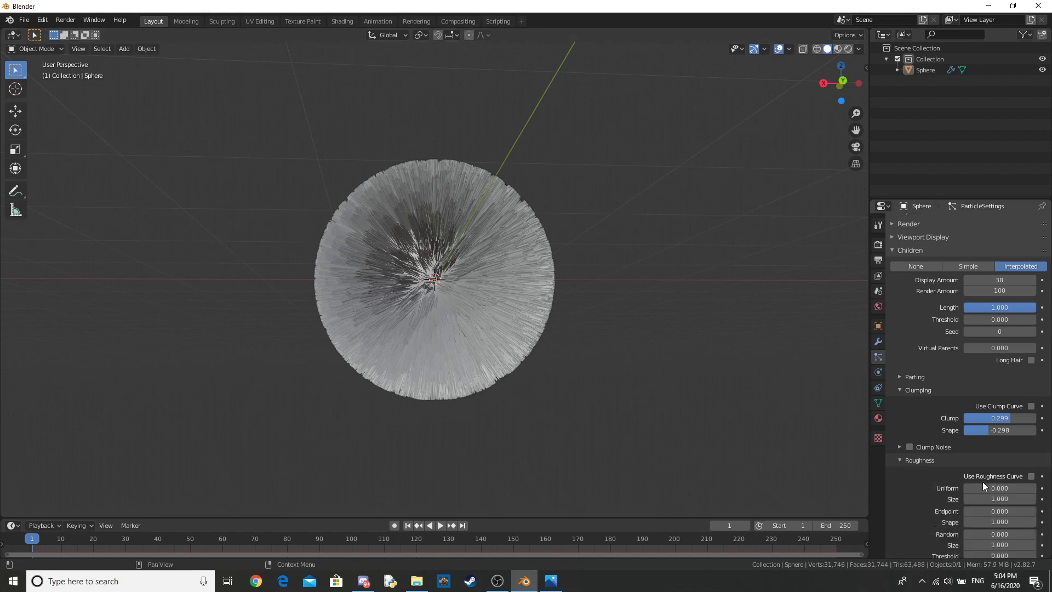
drag(983, 483, 1021, 483)
middle_drag(609, 342, 515, 374)
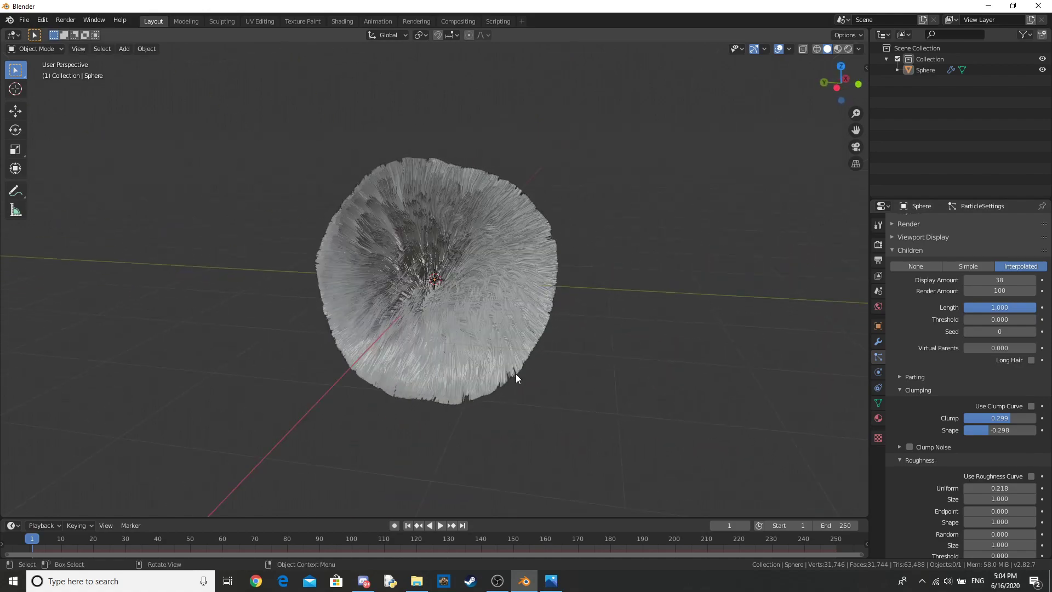
Examine the roughened hair ball up close and from several angles.
scroll(675, 363, up, 4)
middle_drag(624, 312, 678, 338)
scroll(678, 337, up, 4)
scroll(678, 338, down, 5)
scroll(713, 321, up, 1)
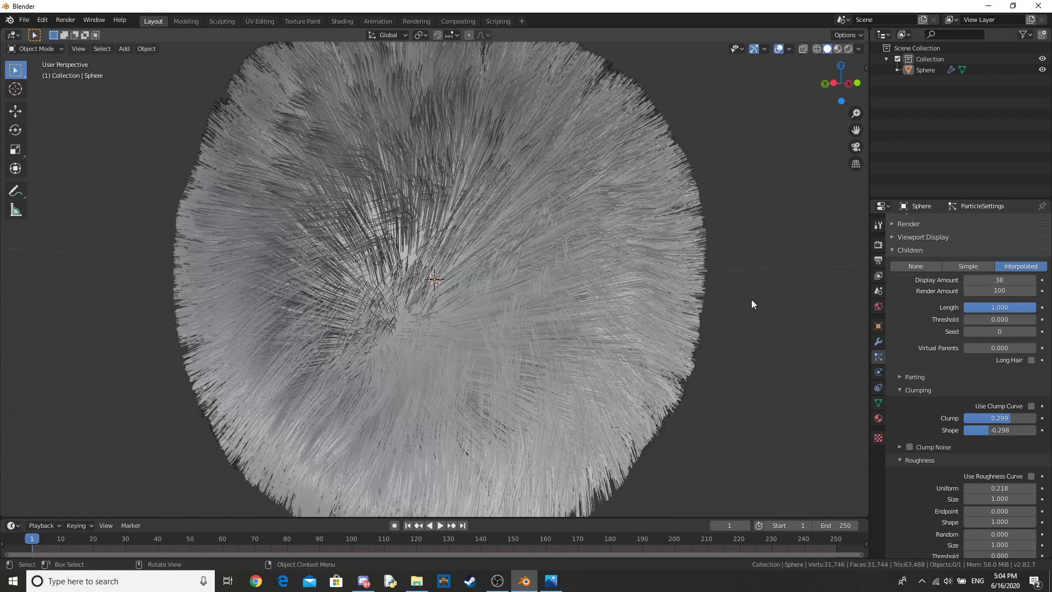
scroll(646, 287, down, 4)
scroll(707, 350, down, 4)
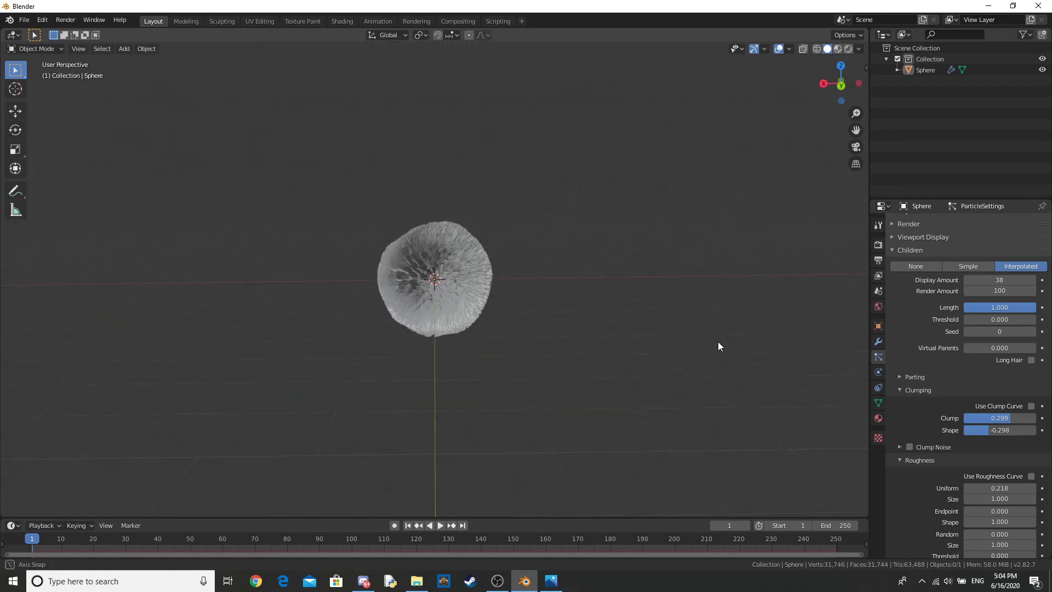
middle_drag(719, 347, 569, 373)
scroll(569, 373, up, 4)
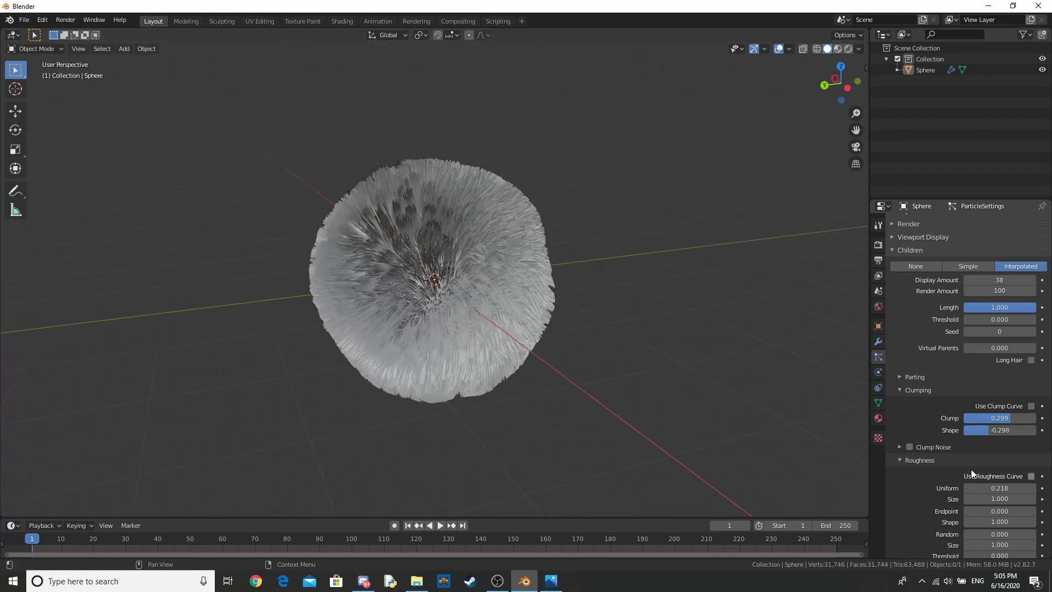
Increase the Uniform roughness of the child hairs to 0.236.
scroll(976, 474, down, 3)
drag(987, 423, 994, 422)
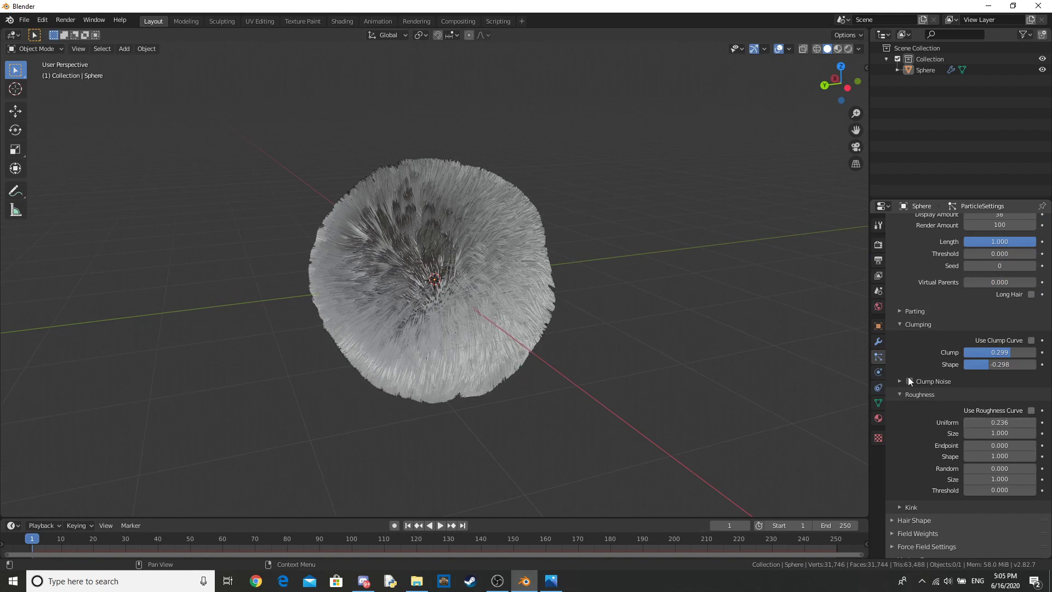
scroll(549, 329, down, 4)
middle_drag(472, 313, 557, 339)
scroll(988, 370, up, 12)
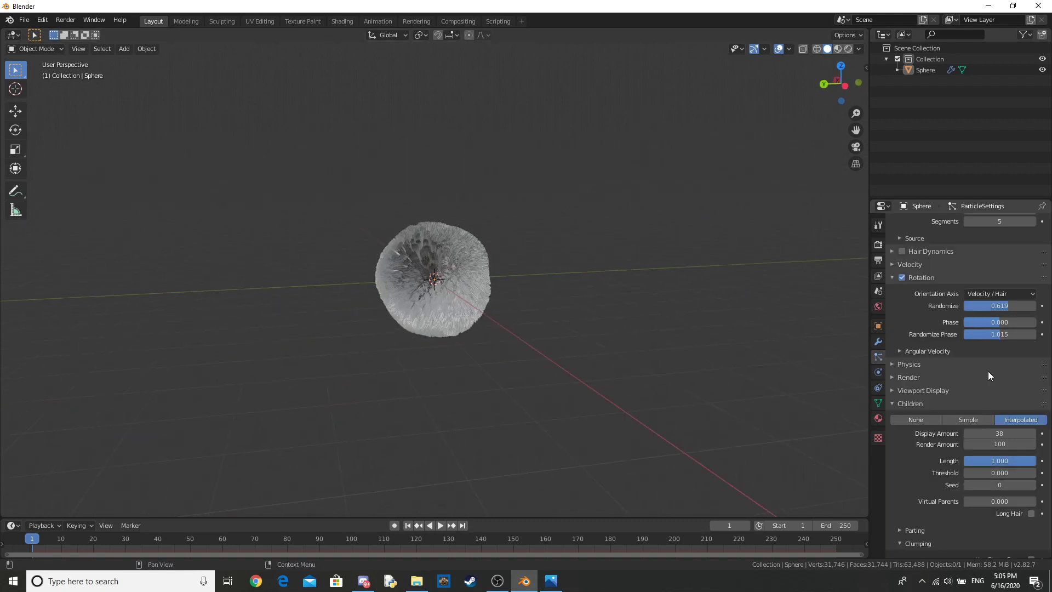
Switch to the Shading workspace and select the hair-covered sphere.
middle_drag(483, 332, 658, 348)
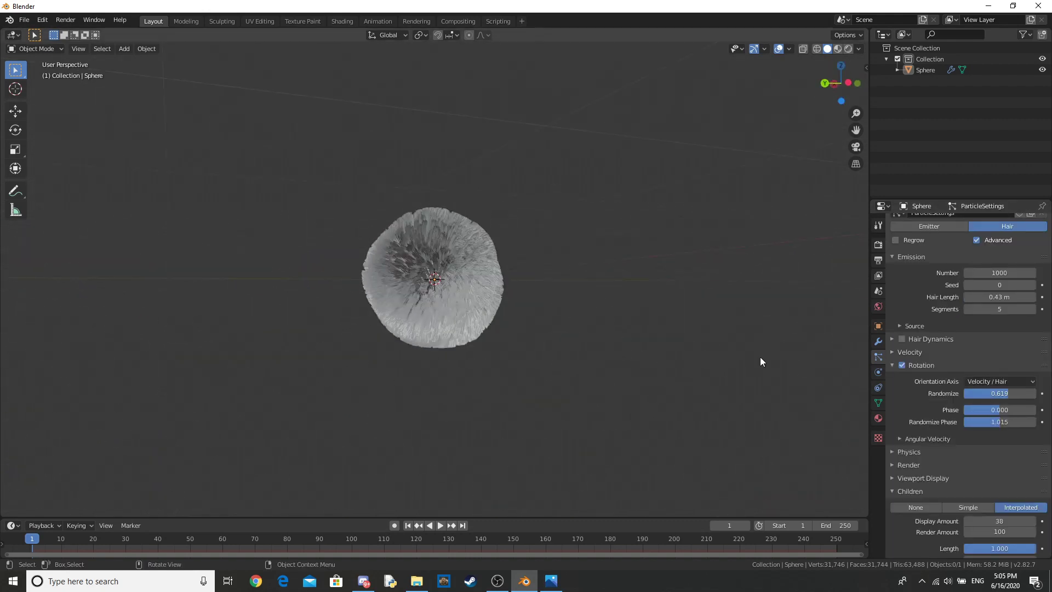
scroll(519, 311, up, 4)
middle_drag(520, 311, 634, 293)
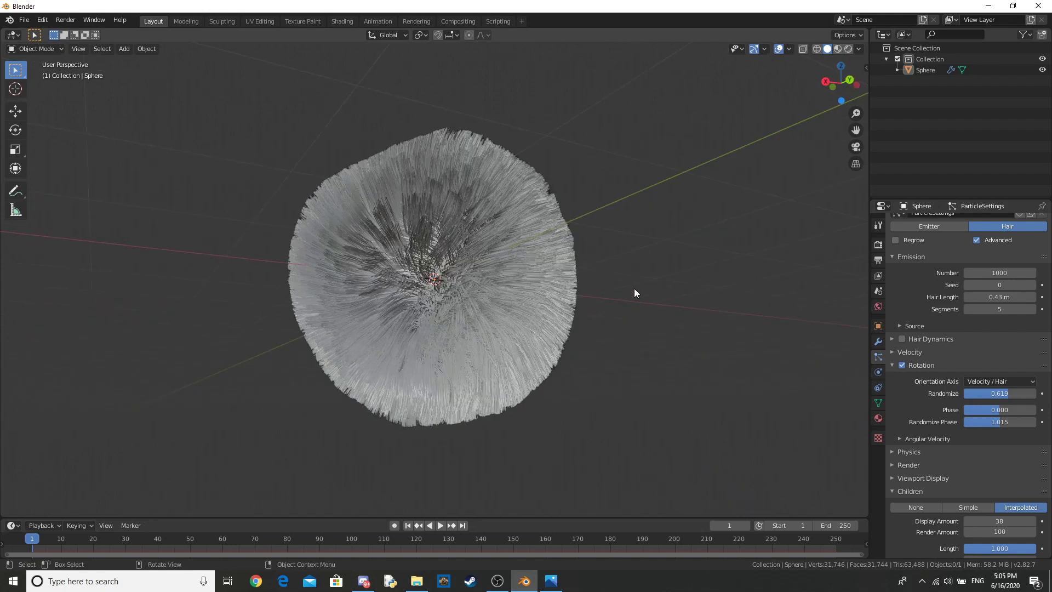
click(342, 21)
click(492, 217)
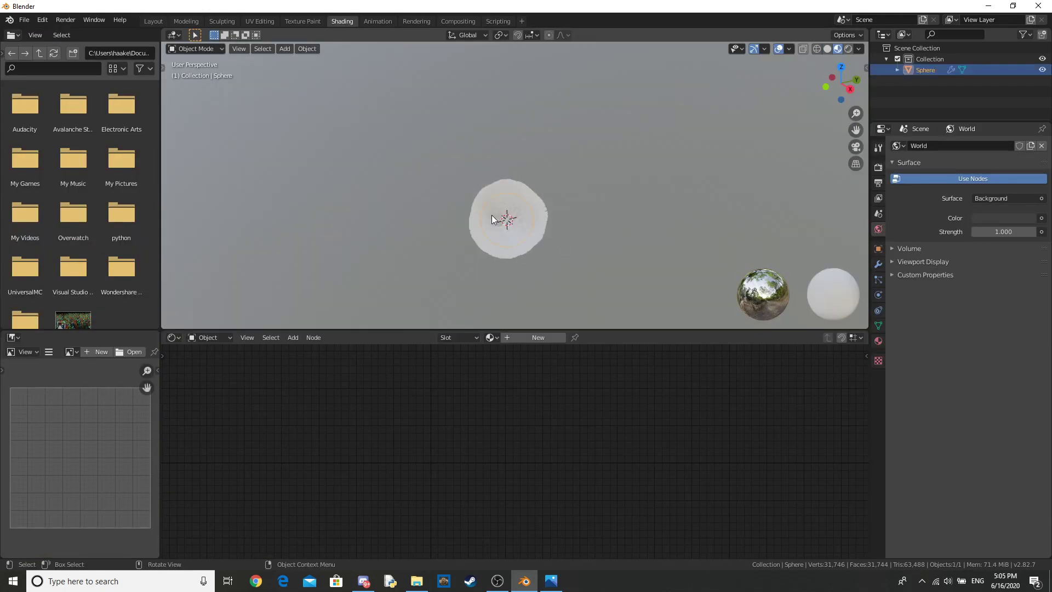
Create a new material for the sphere and give it a dark brown base color.
scroll(534, 238, up, 4)
middle_drag(534, 238, 563, 272)
click(540, 337)
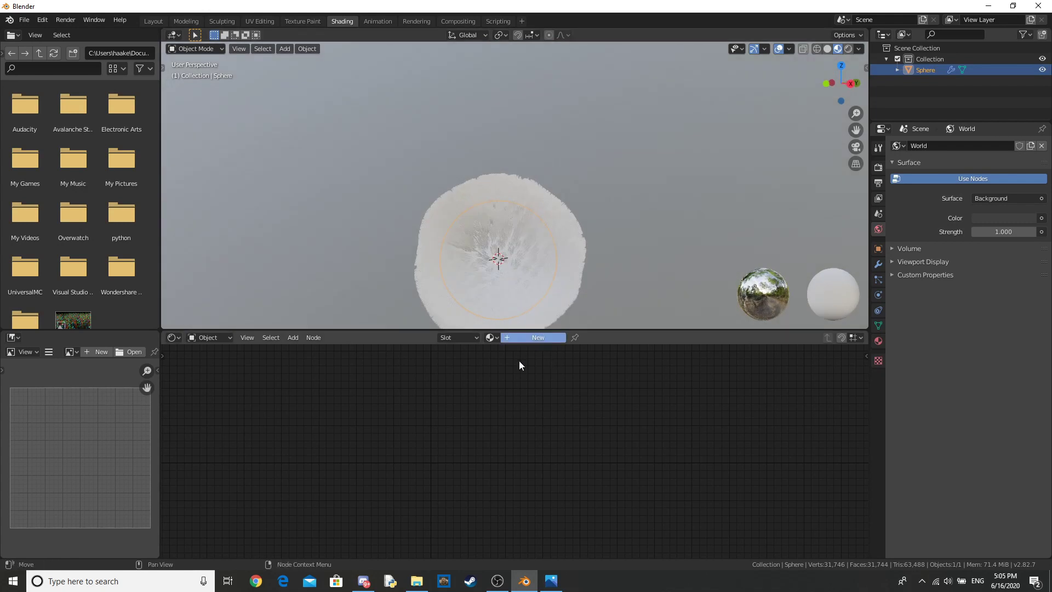
click(505, 394)
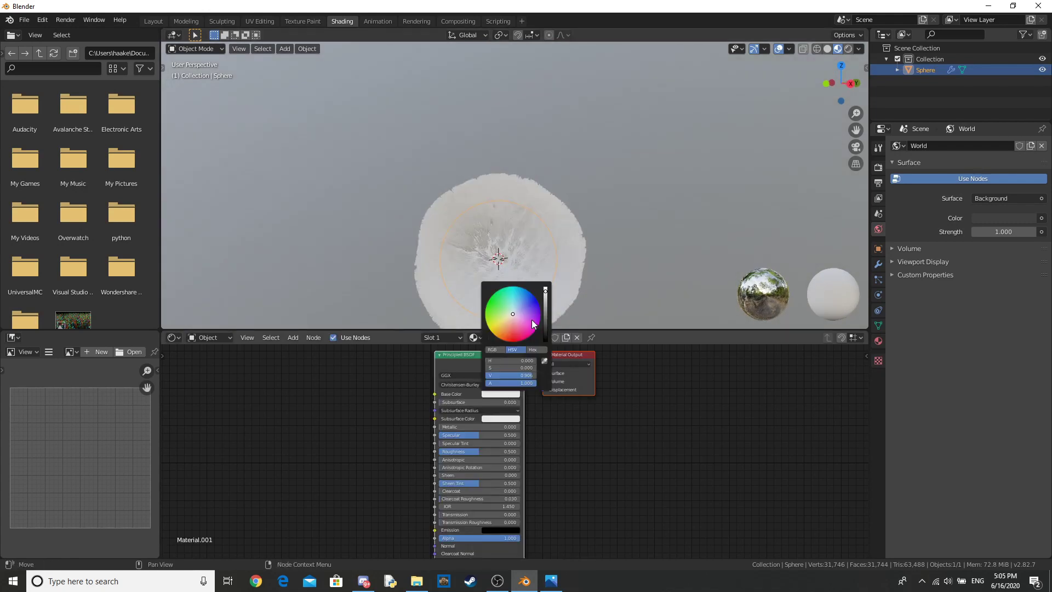
drag(513, 315, 507, 320)
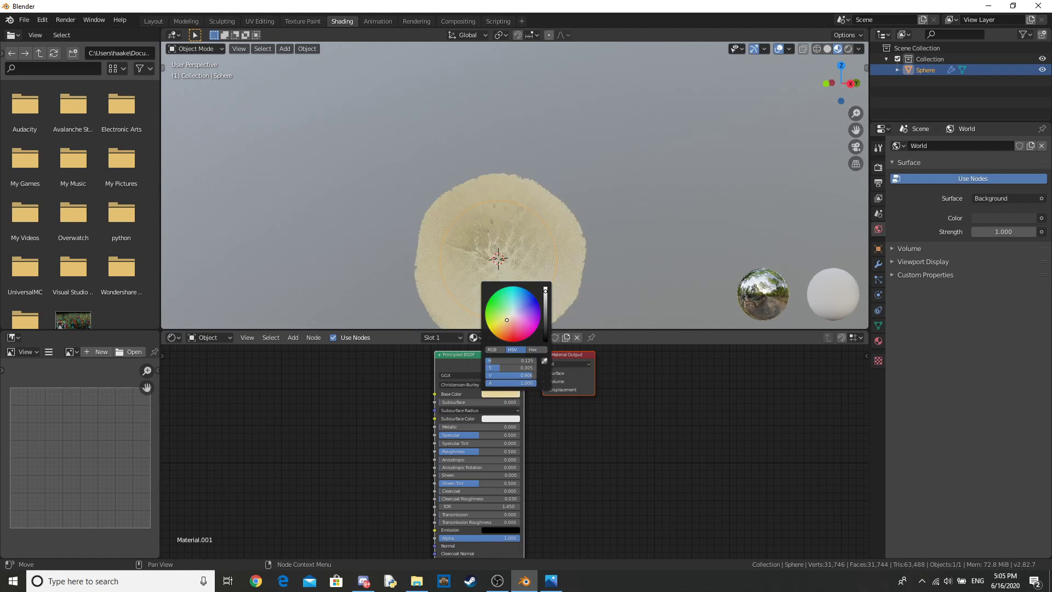
drag(545, 290, 545, 308)
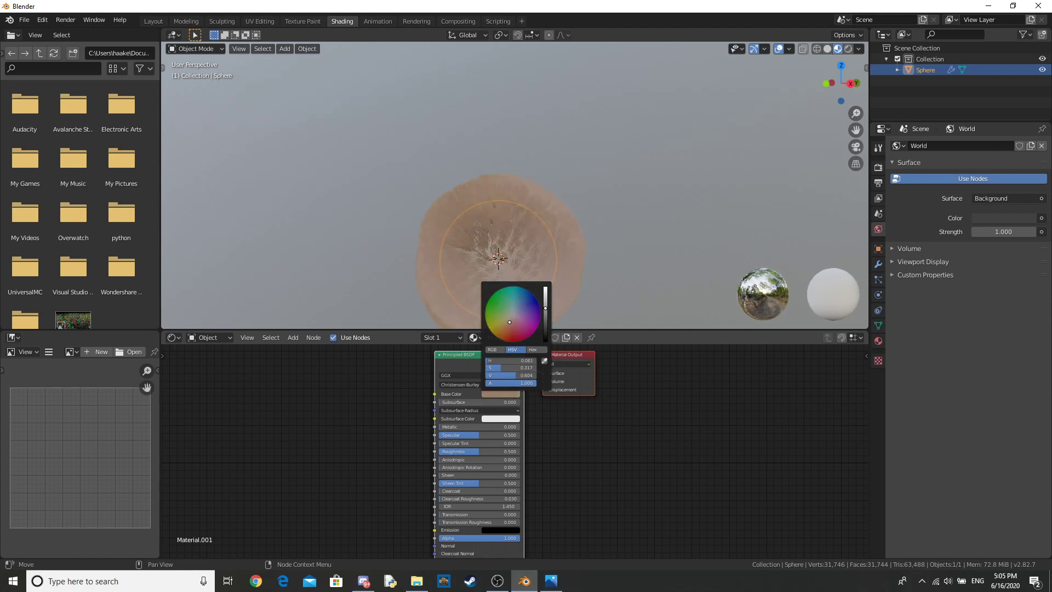
drag(545, 307, 545, 318)
click(656, 238)
scroll(655, 238, down, 3)
middle_drag(630, 265, 701, 230)
Add a camera and move it about 5.9 m from the hair ball along the negative Y axis.
key(a)
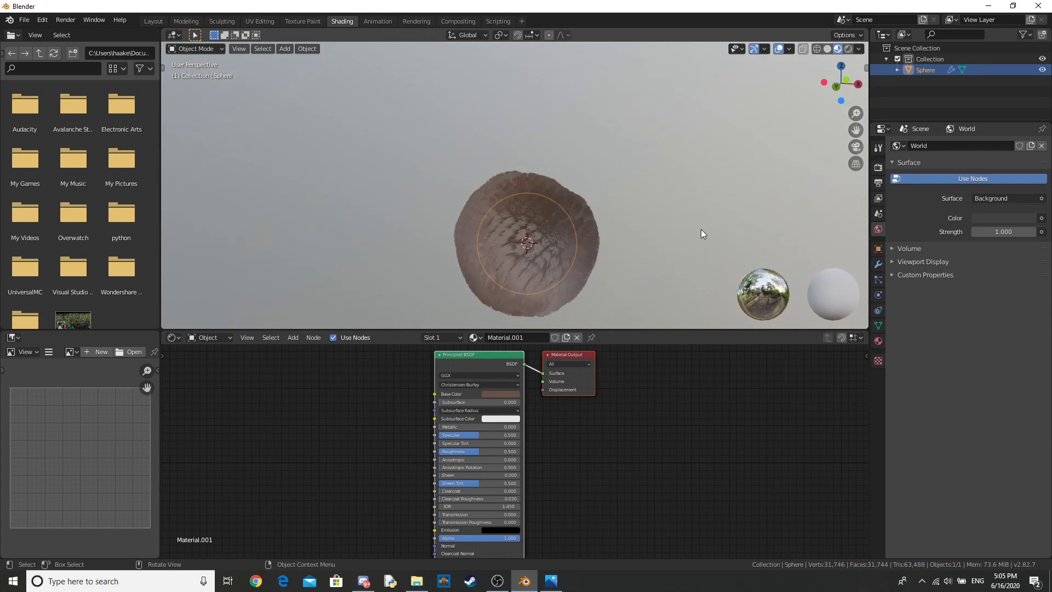
click(702, 230)
key(shift+a)
mouse_move(544, 207)
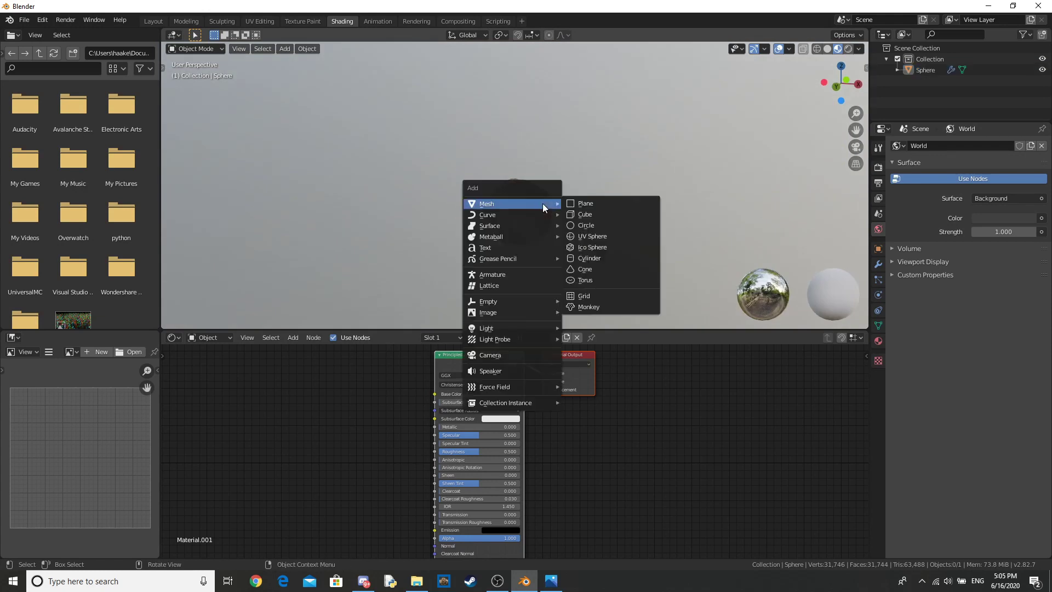
click(515, 356)
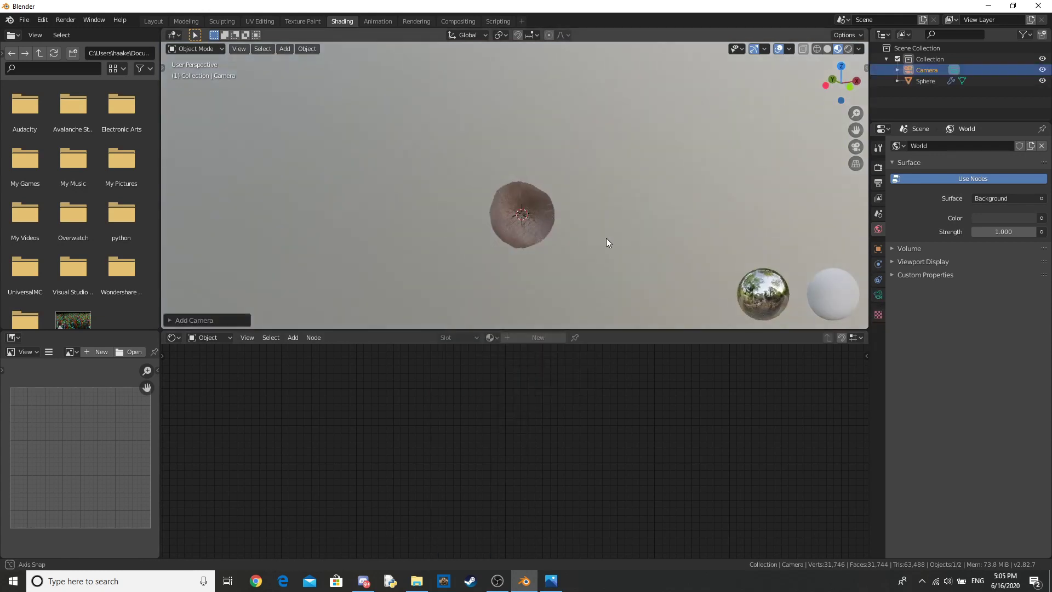
key(g)
key(y)
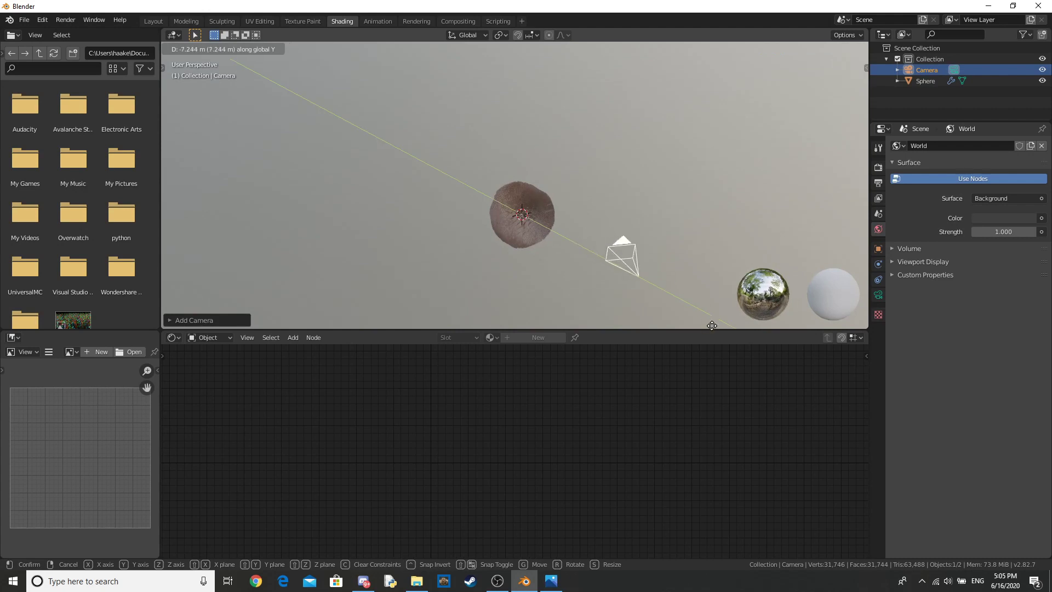
click(692, 305)
middle_drag(575, 232, 540, 218)
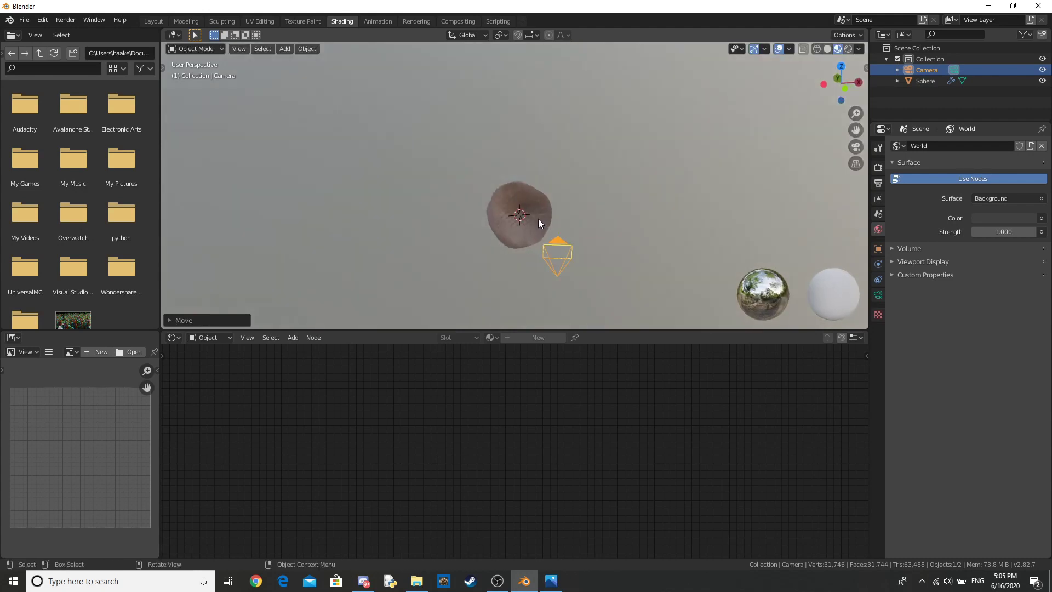
Look through the camera and enable Lock Camera to View.
key(KP_0)
key(n)
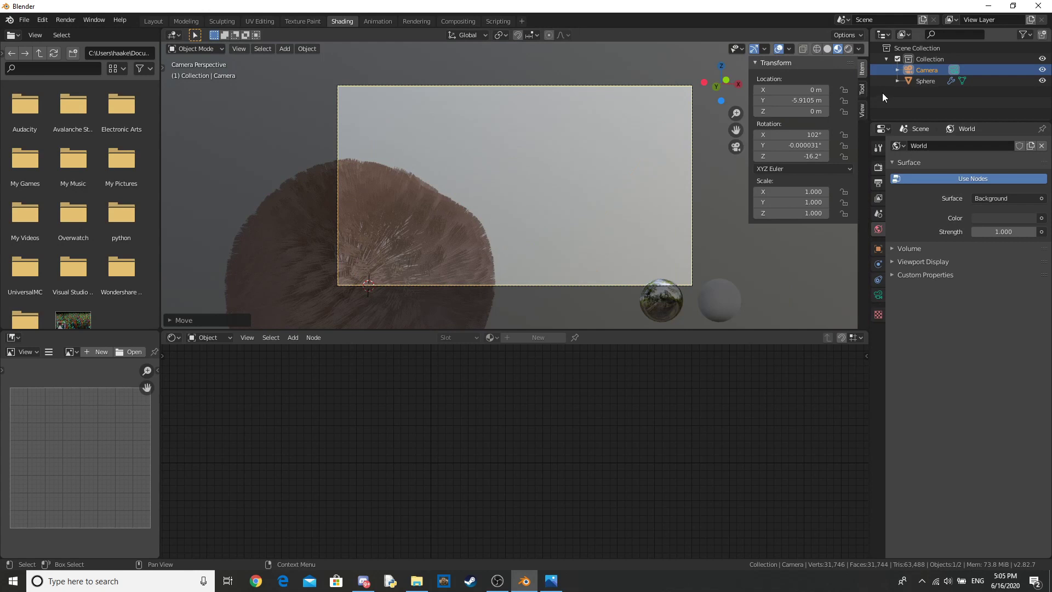
click(863, 109)
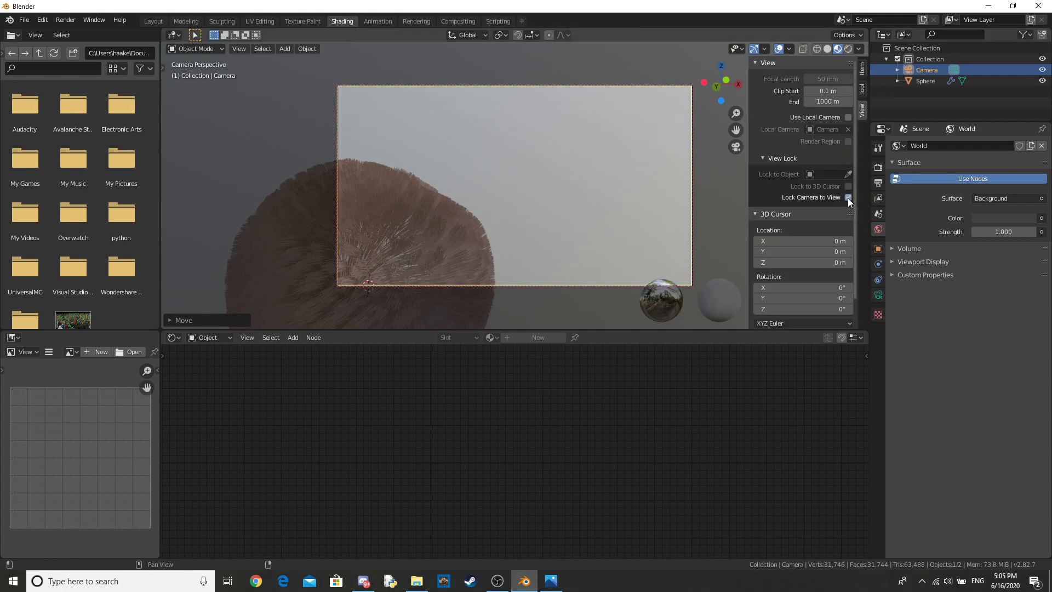
key(n)
Reframe the camera so that the whole hair ball sits centred within the frame.
click(450, 266)
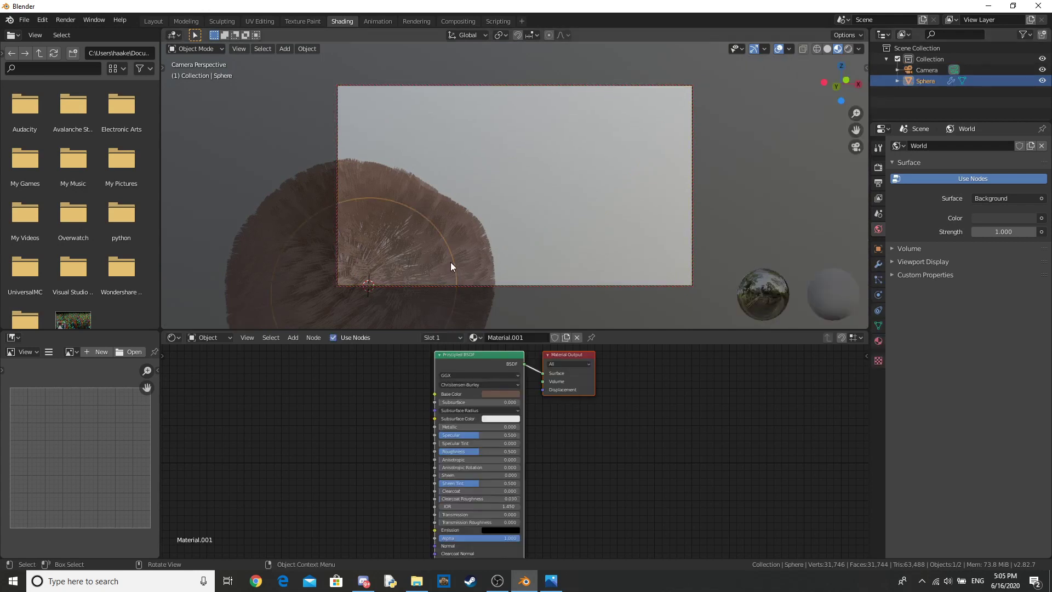
middle_drag(446, 259, 630, 227)
click(724, 182)
scroll(716, 173, up, 1)
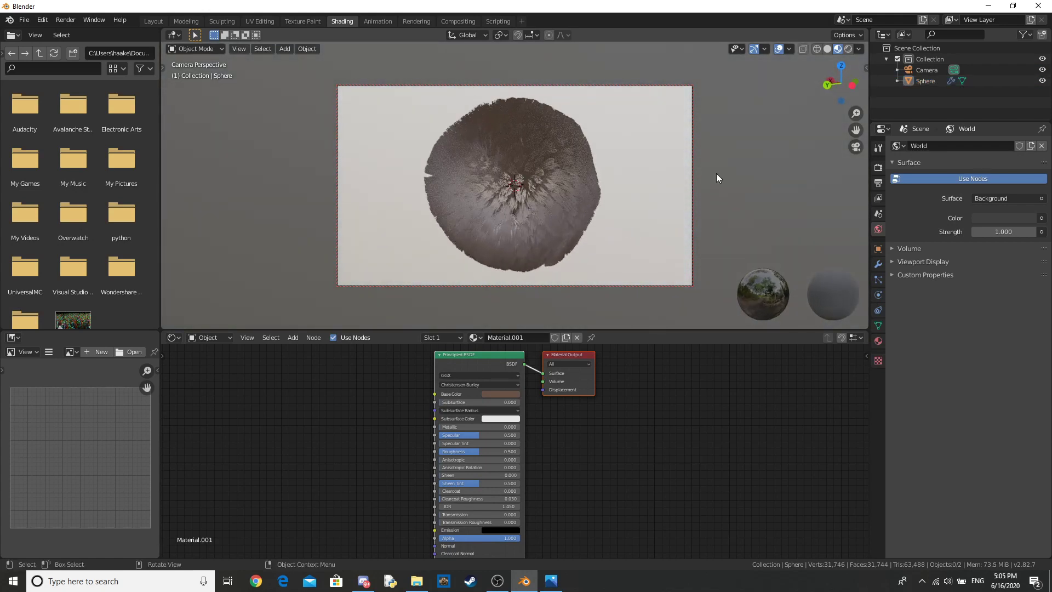
In the World shader, connect an Environment Texture with sunflowers_2k (2).hdr to the Background color and preview it in rendered shading.
click(206, 338)
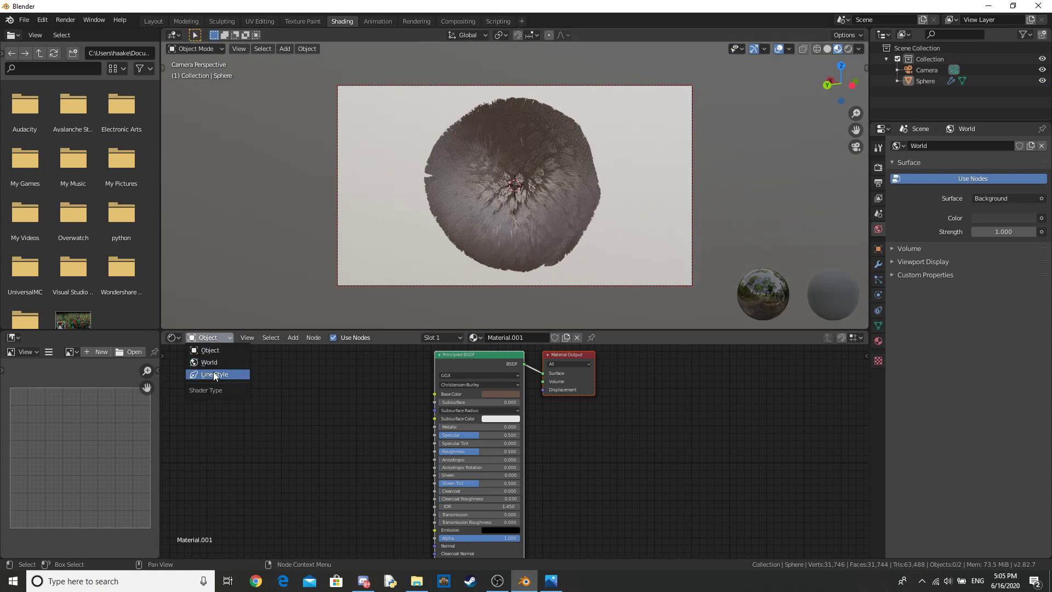
click(212, 364)
middle_drag(401, 420, 487, 475)
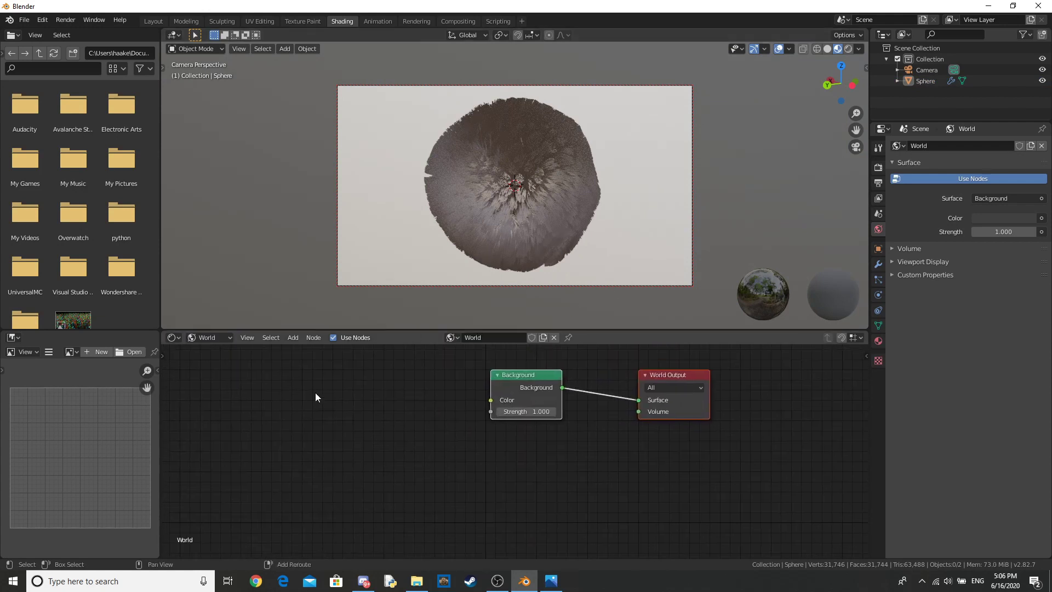
key(shift+a)
click(316, 392)
text(er)
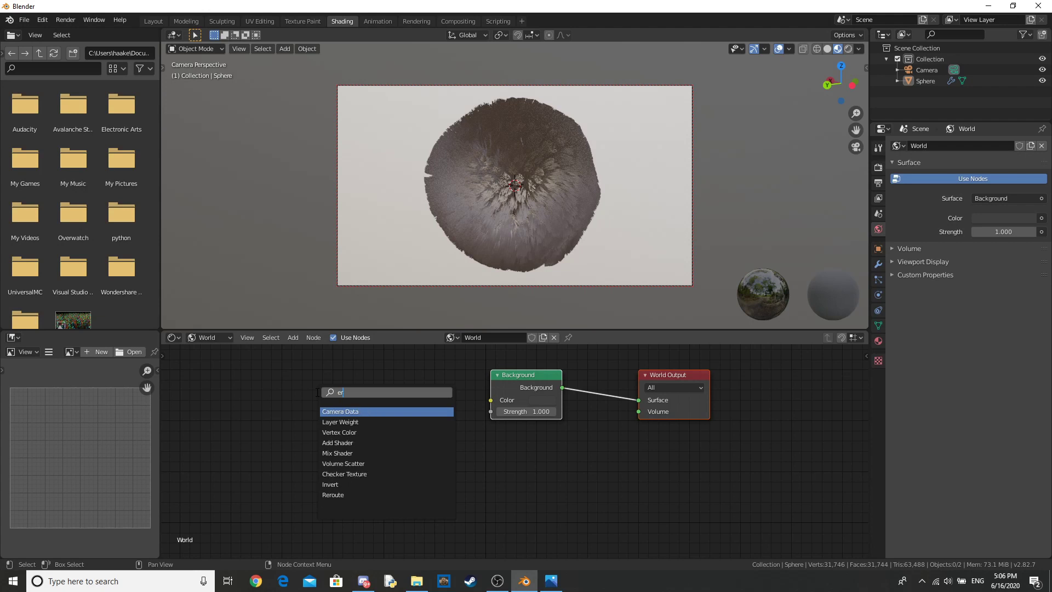
key(BackSpace)
text(n)
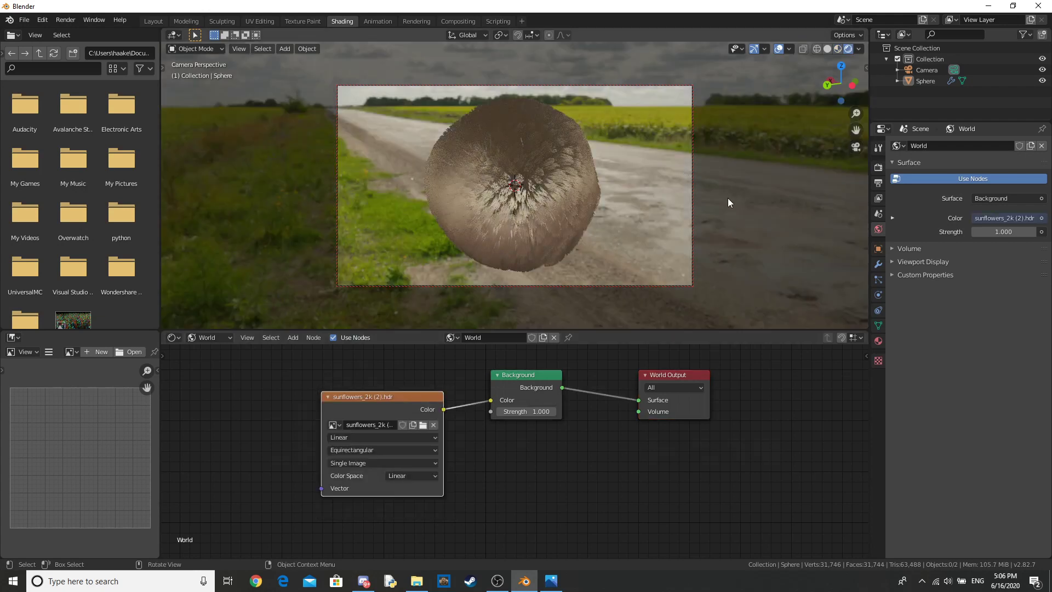
middle_drag(728, 198, 247, 204)
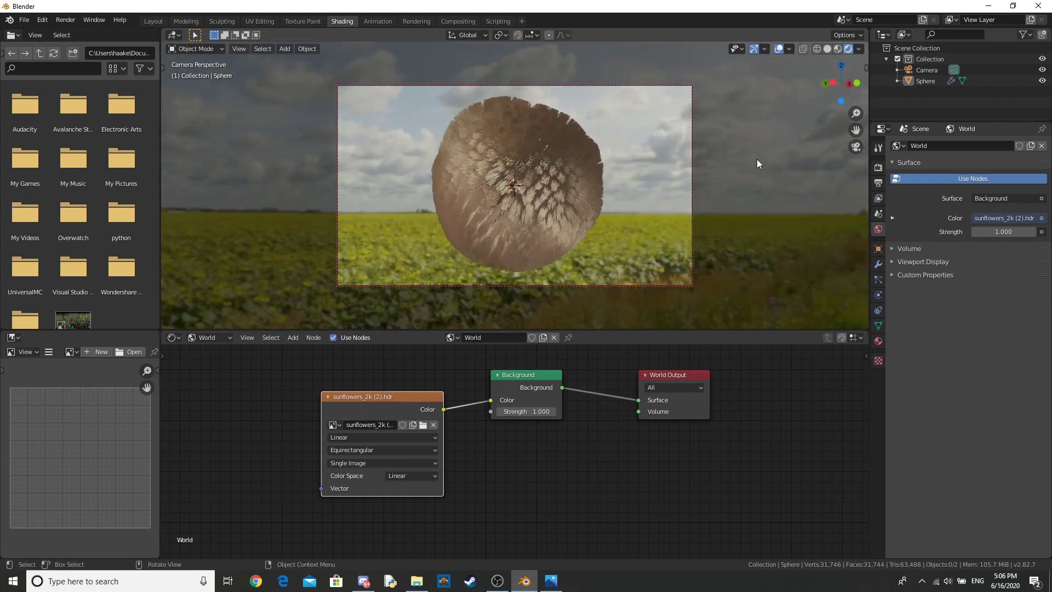
Set the render engine to Cycles and render the hair ball from a new camera angle.
click(877, 169)
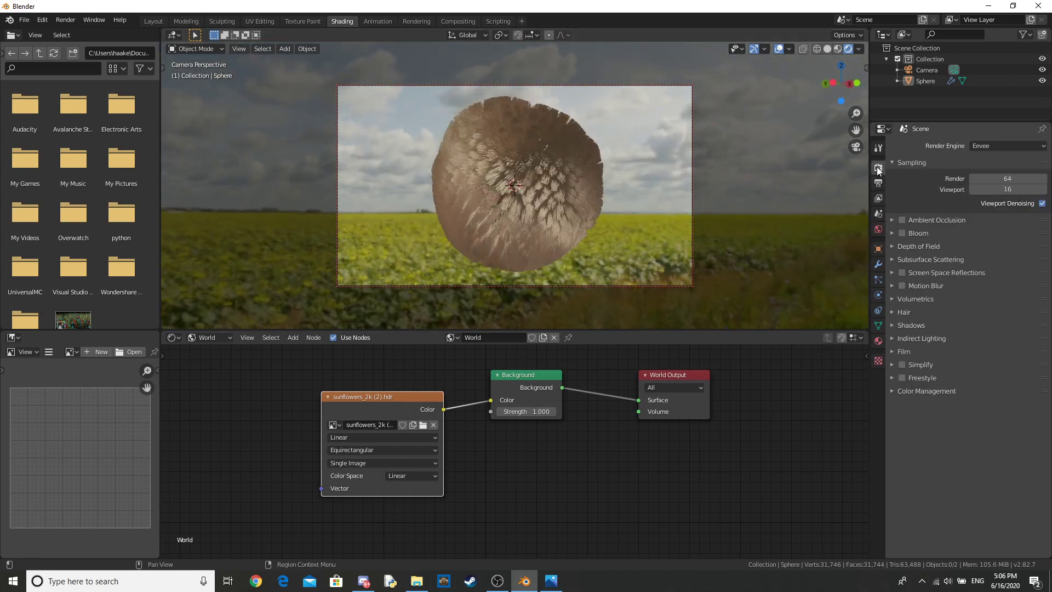
click(1009, 146)
click(979, 182)
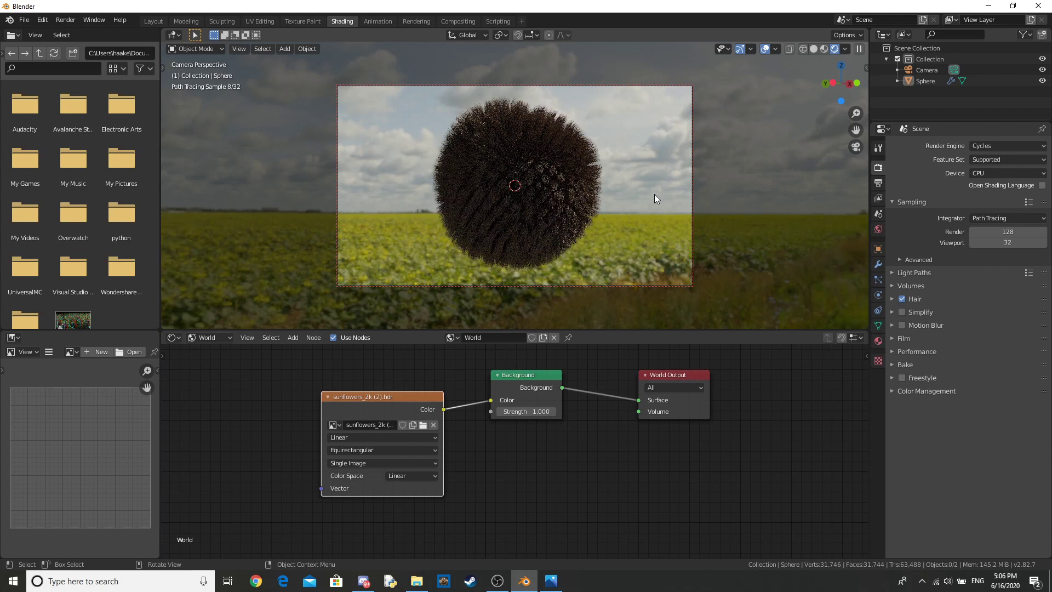
middle_drag(654, 194, 604, 200)
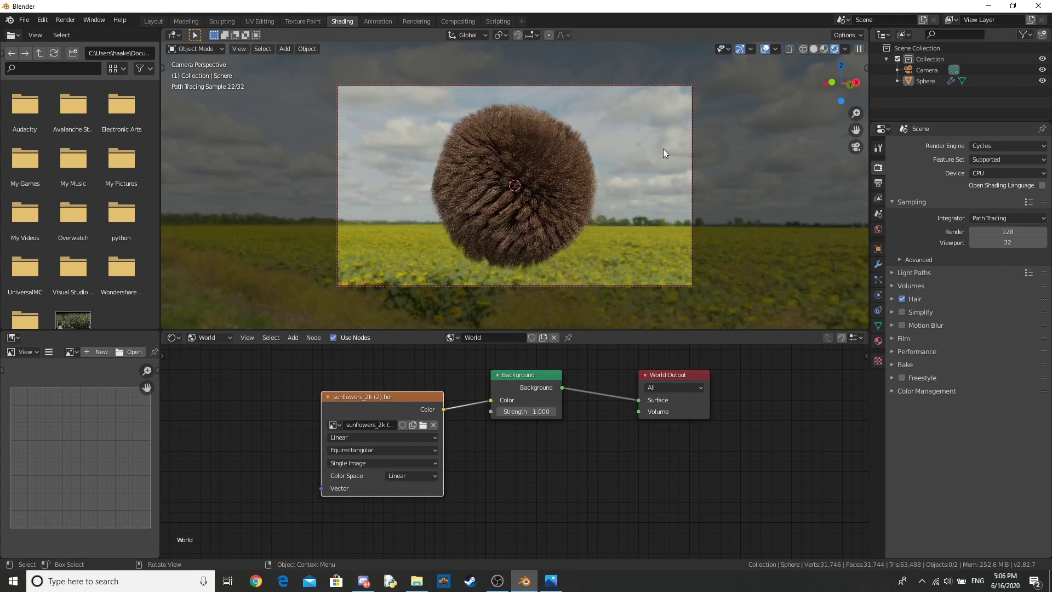
key(F12)
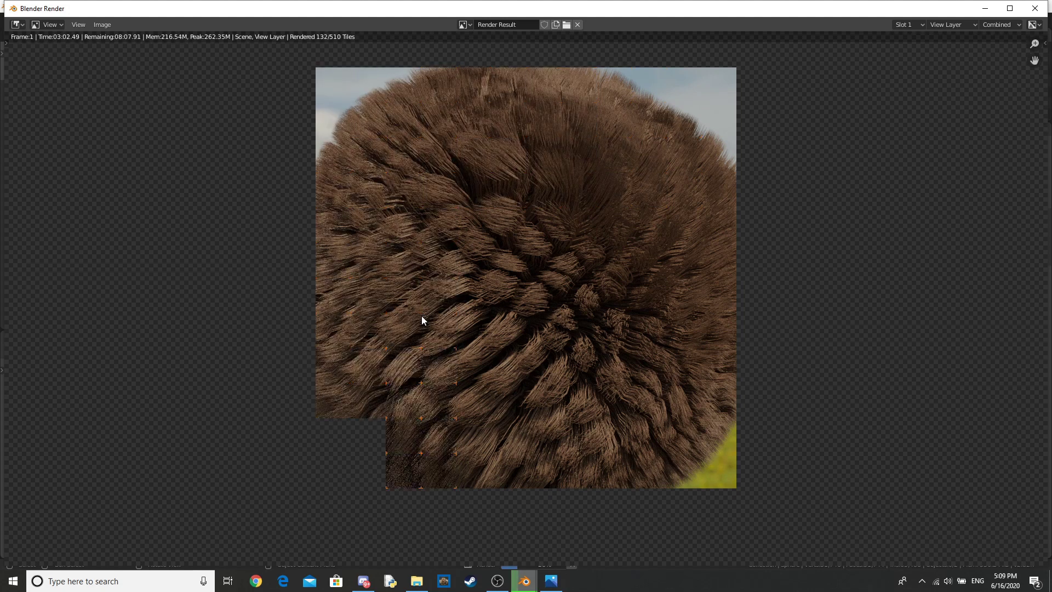
Examine the rendered hair ball as a whole and its strands up close.
scroll(569, 311, down, 7)
scroll(570, 308, up, 5)
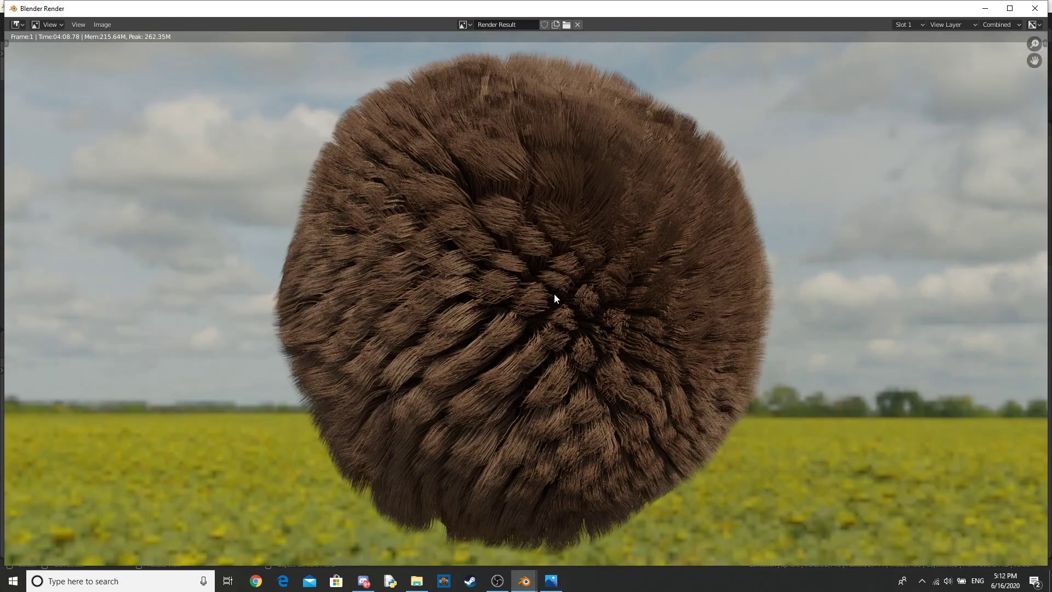
scroll(374, 265, down, 1)
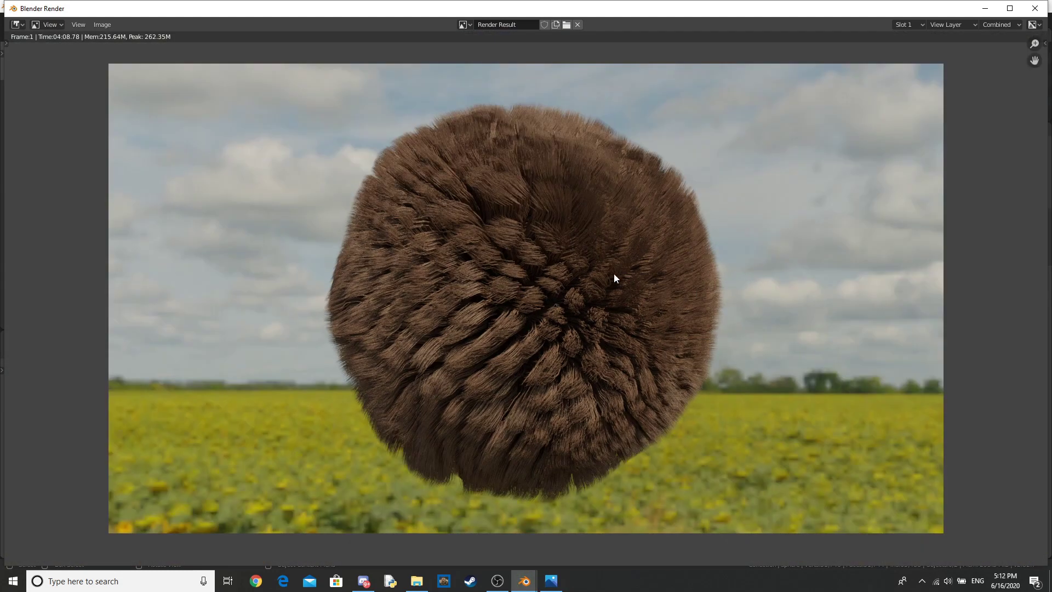
scroll(781, 270, up, 4)
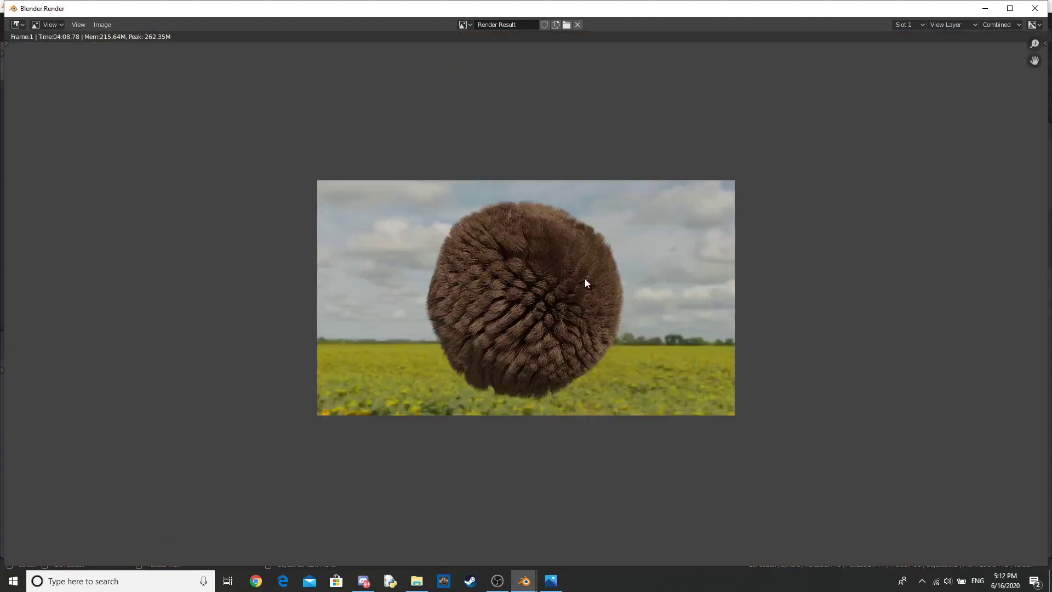
scroll(587, 281, up, 2)
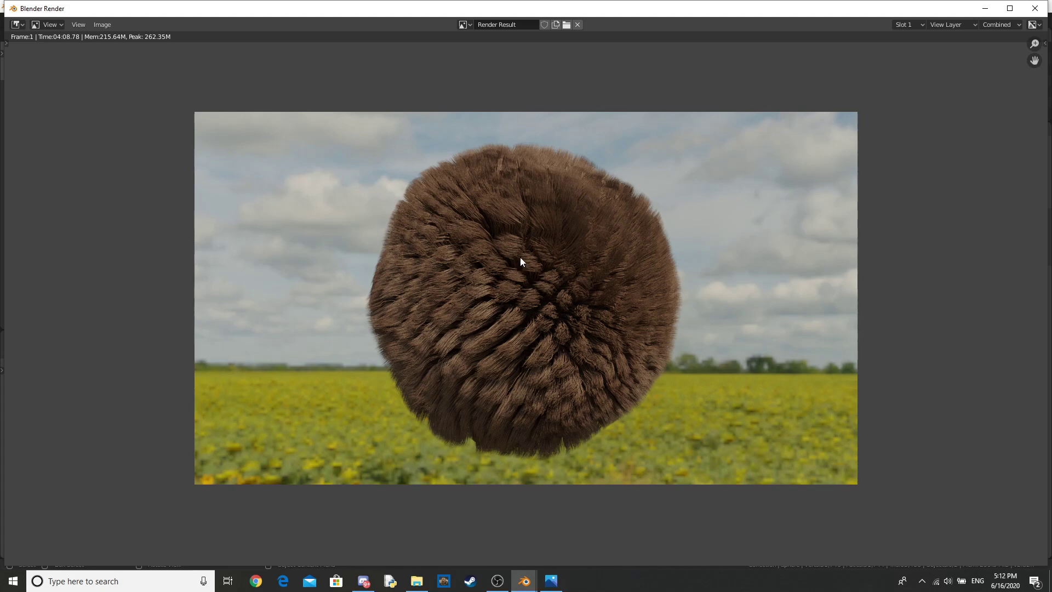
scroll(521, 258, up, 8)
scroll(526, 257, down, 8)
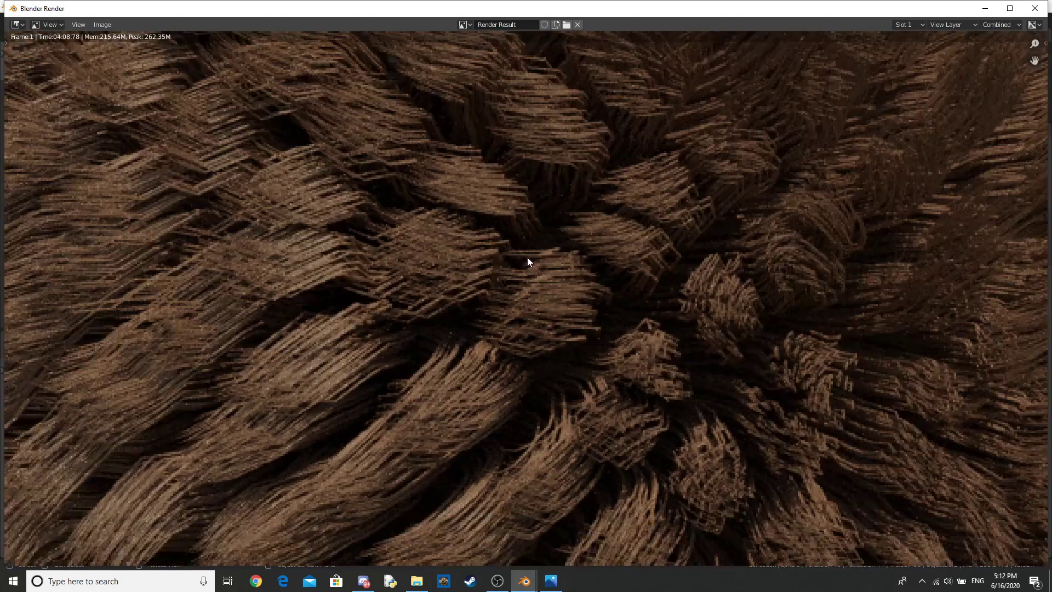
scroll(525, 259, up, 1)
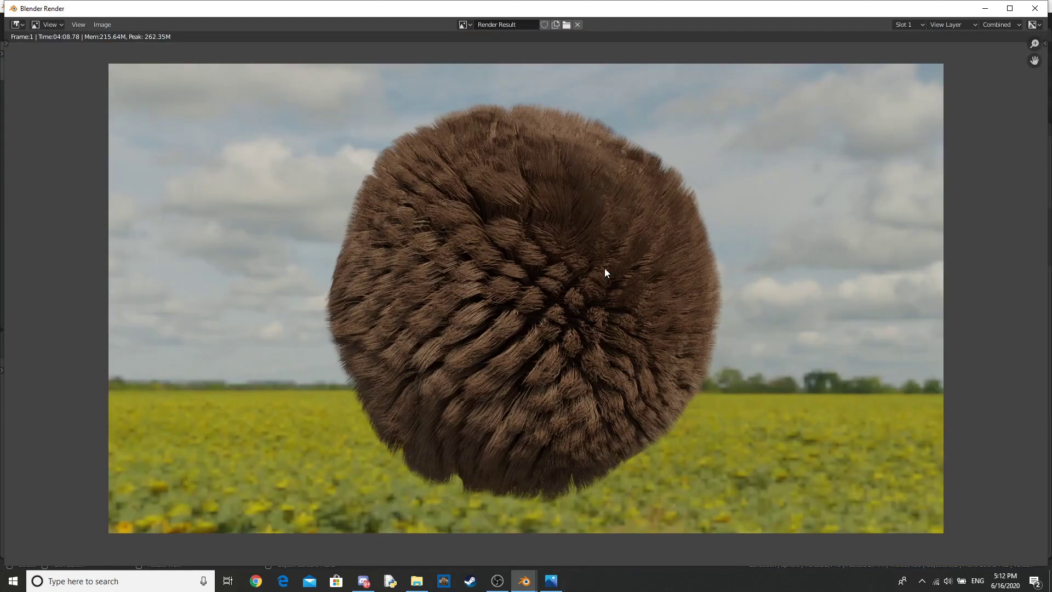